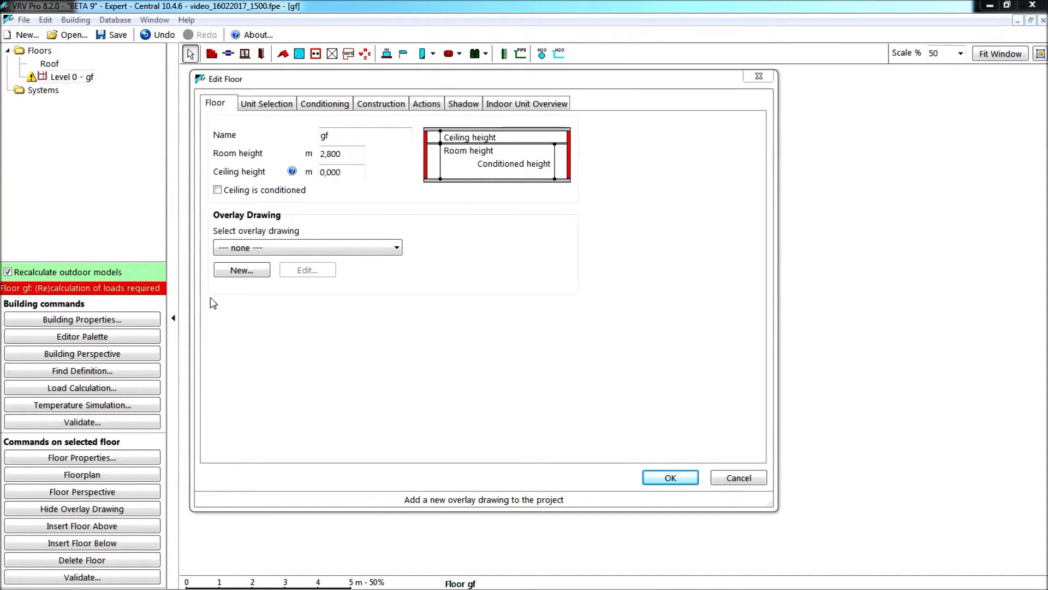
Load "ground floor training course VRV Pro 2016.bmp" from the Video folder as a new overlay drawing for floor gf.
{"action": "left_click", "coordinate": [238, 270]}
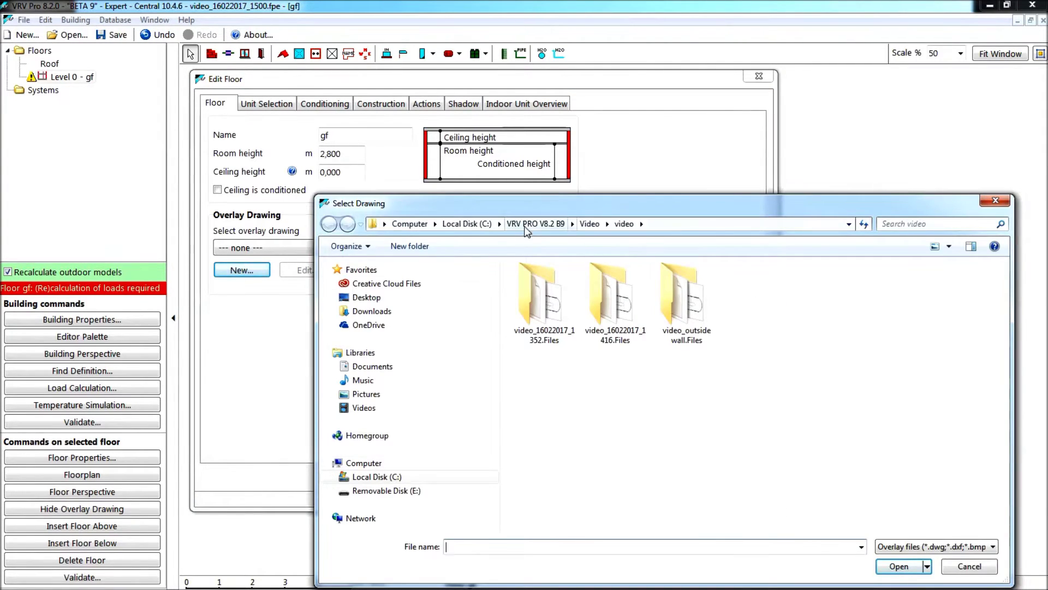
{"action": "left_click", "coordinate": [589, 224]}
{"action": "left_click", "coordinate": [574, 339]}
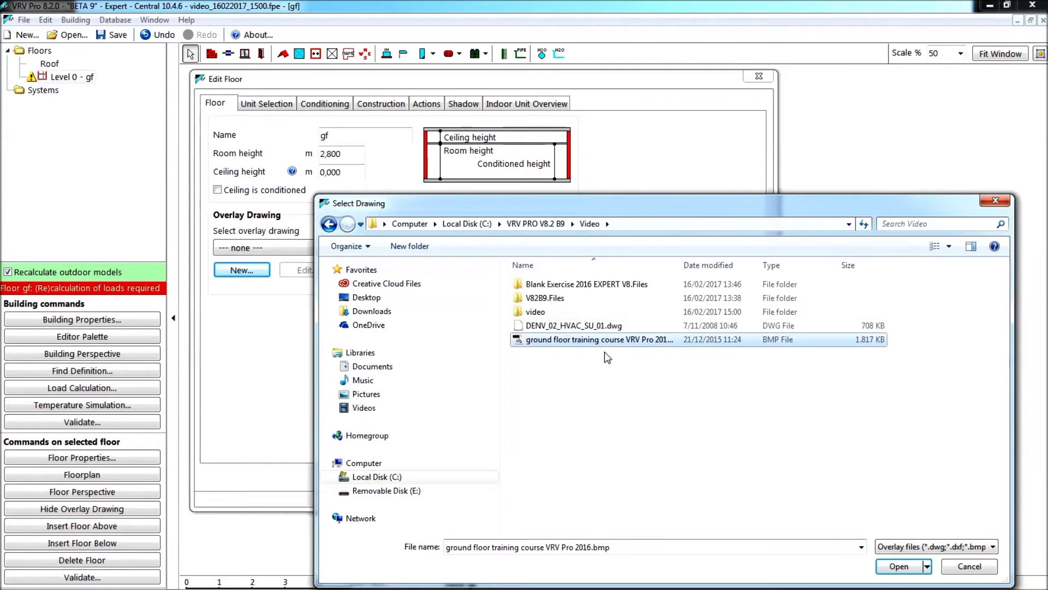
{"action": "left_click", "coordinate": [900, 567]}
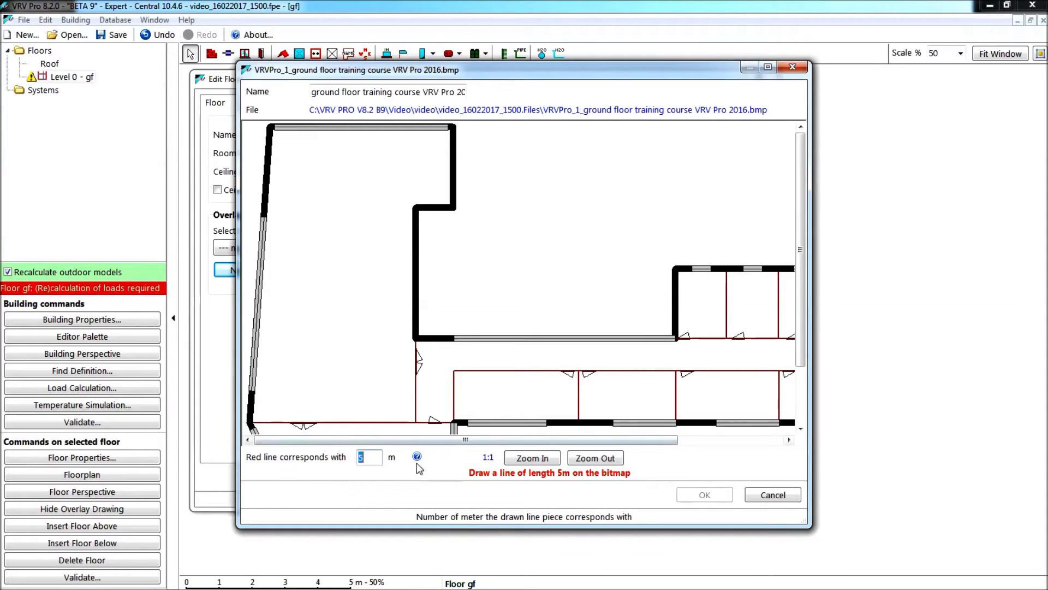
Draw the red scale reference line from the building's far-left wall corner to the start of the curved wall.
{"action": "left_click", "coordinate": [591, 458]}
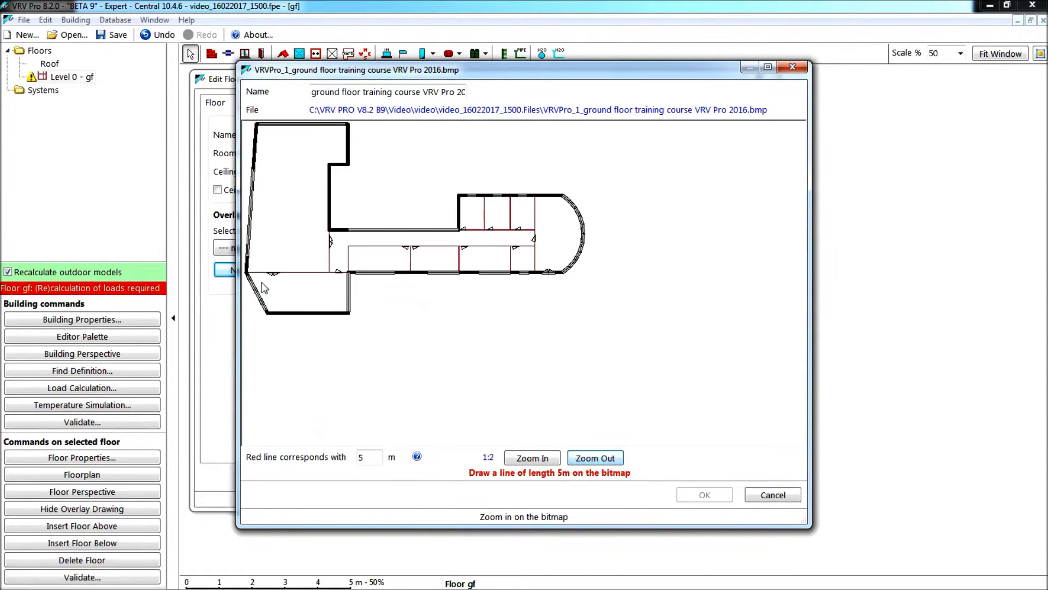
{"action": "left_click", "coordinate": [247, 273]}
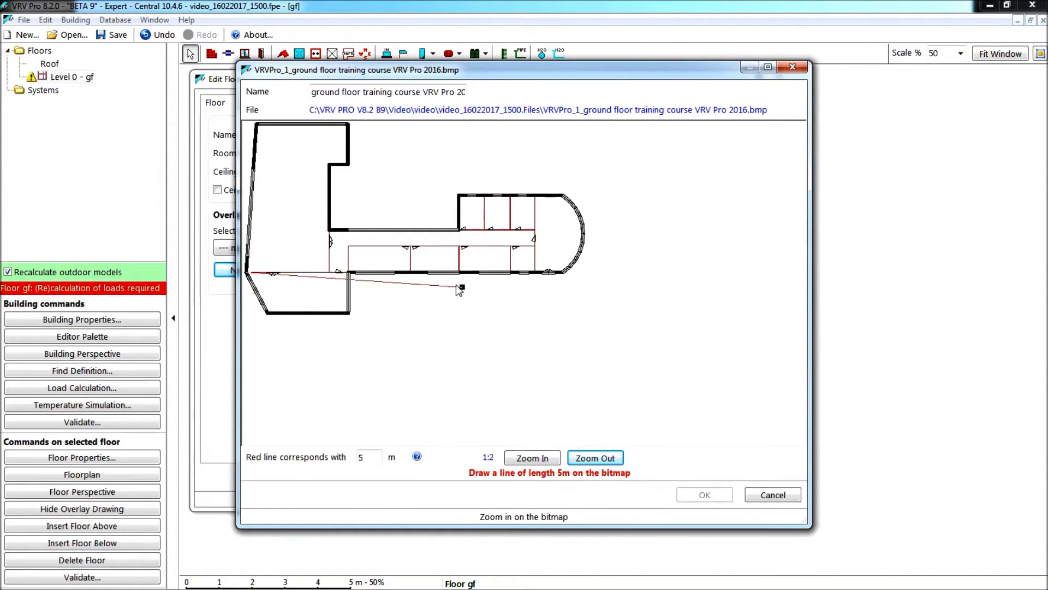
{"action": "left_click", "coordinate": [560, 273]}
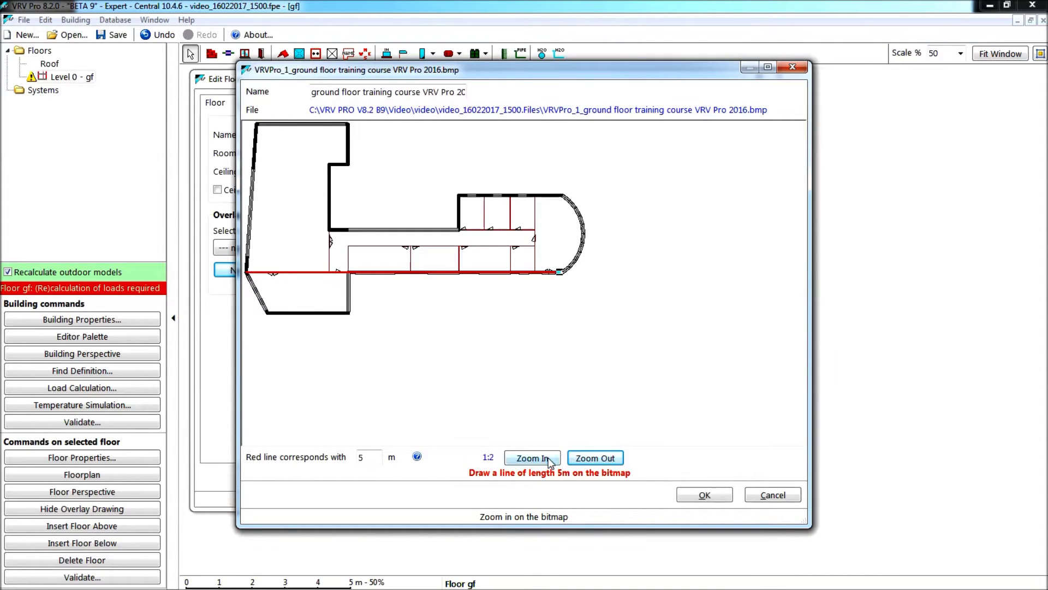
Set the red reference line to correspond with 40 m and apply the scaled overlay drawing to the floor.
{"action": "left_click", "coordinate": [549, 460]}
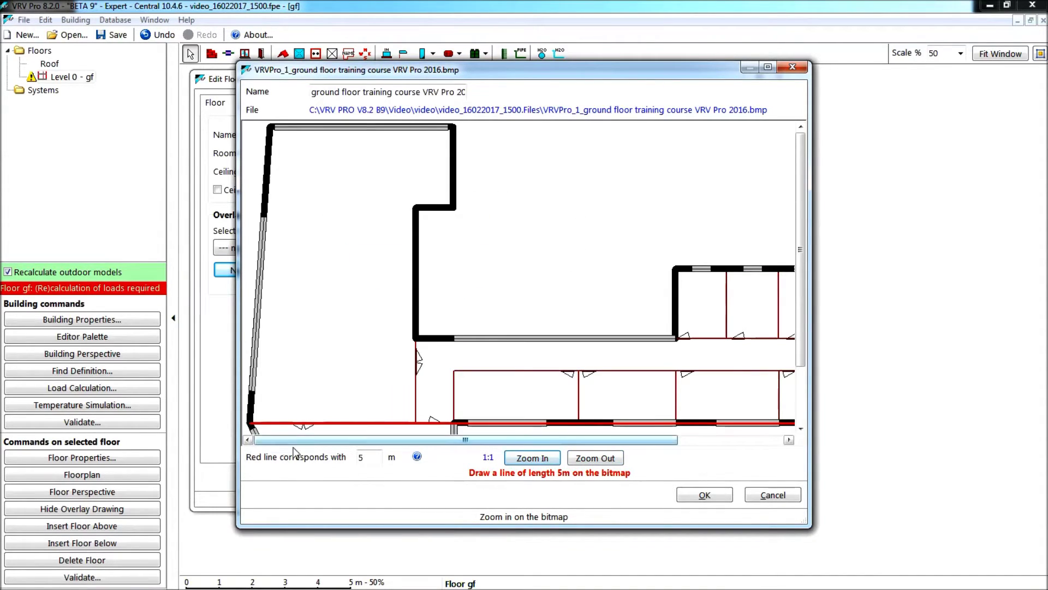
{"action": "key", "text": "shift+Tab"}
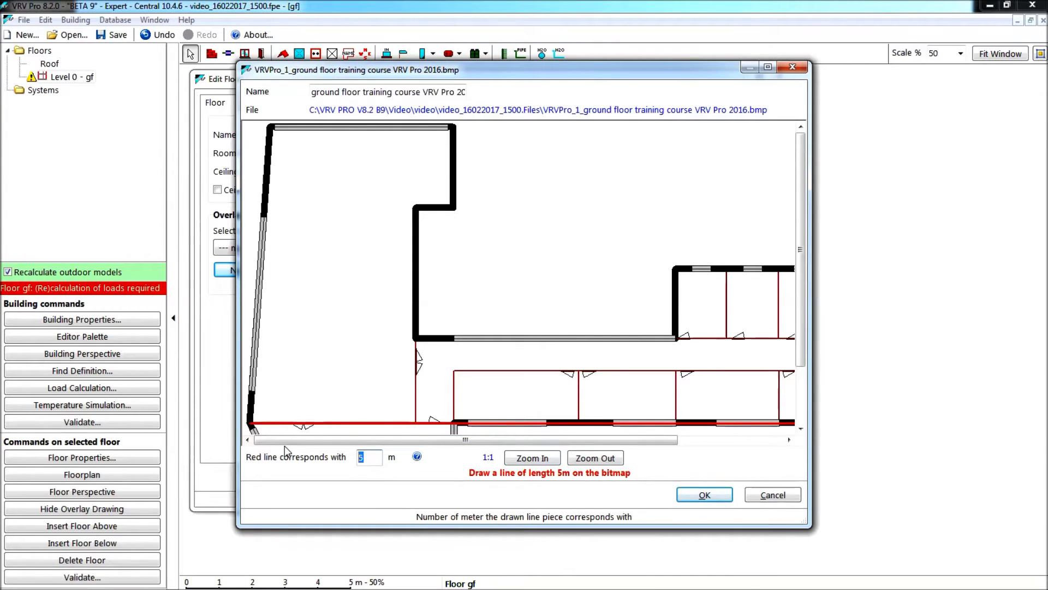
{"action": "type", "text": "40"}
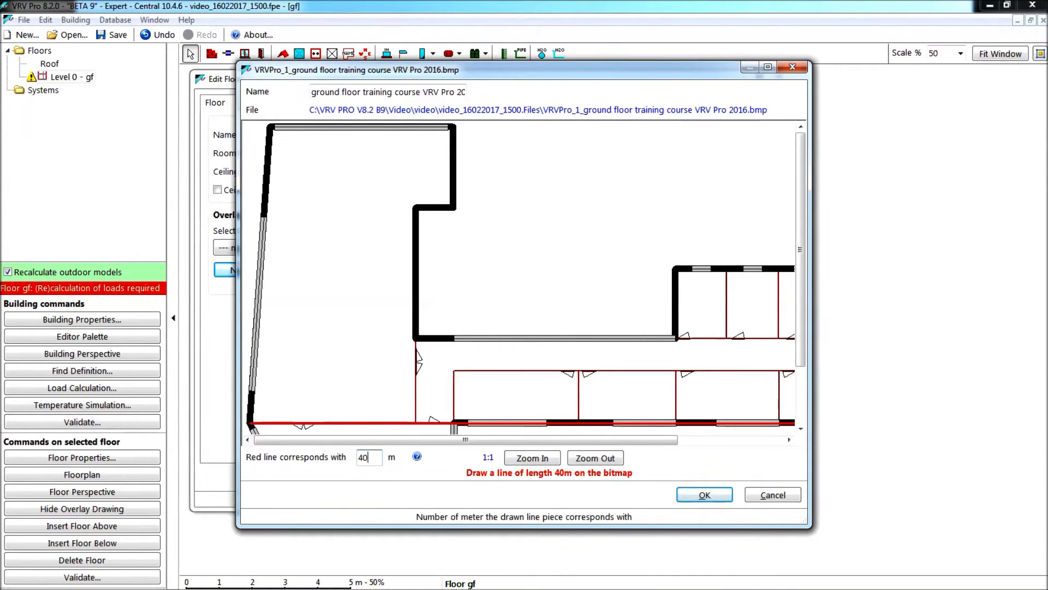
{"action": "left_click_drag", "start_coordinate": [553, 440], "coordinate": [658, 447]}
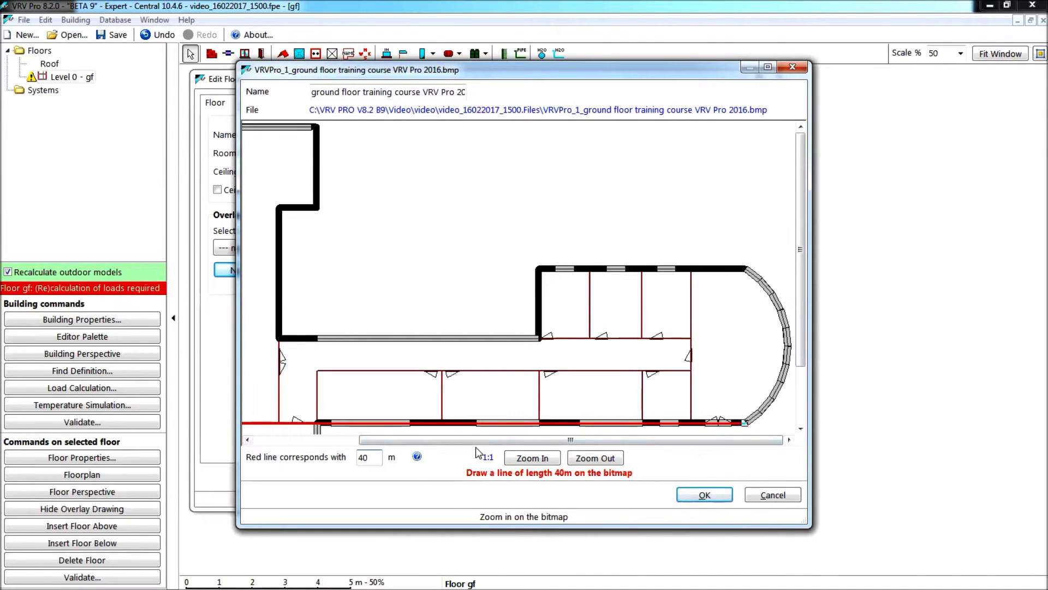
{"action": "left_click_drag", "start_coordinate": [476, 442], "coordinate": [311, 449]}
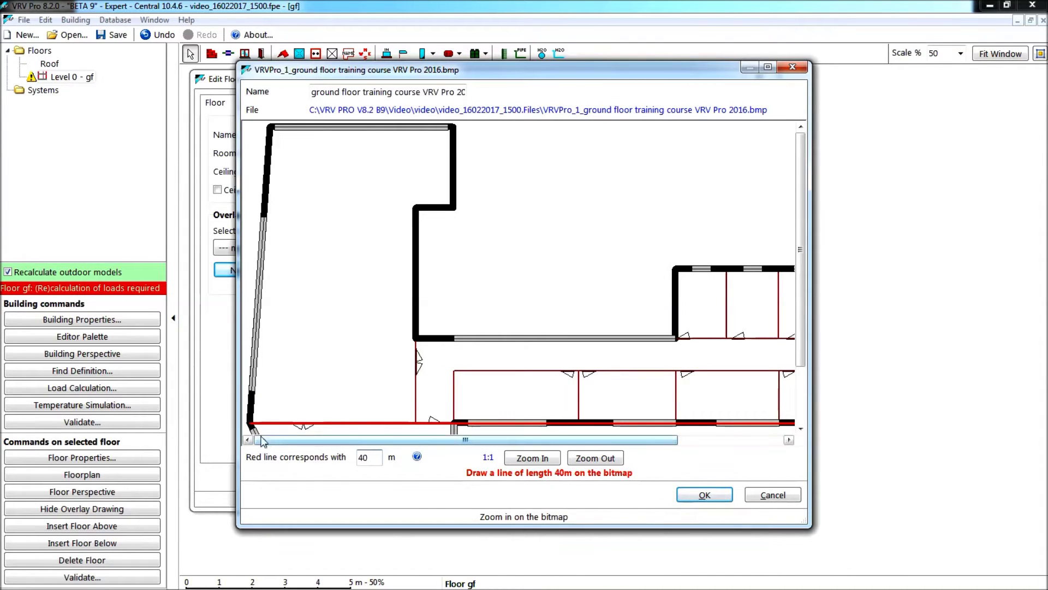
{"action": "left_click", "coordinate": [703, 495]}
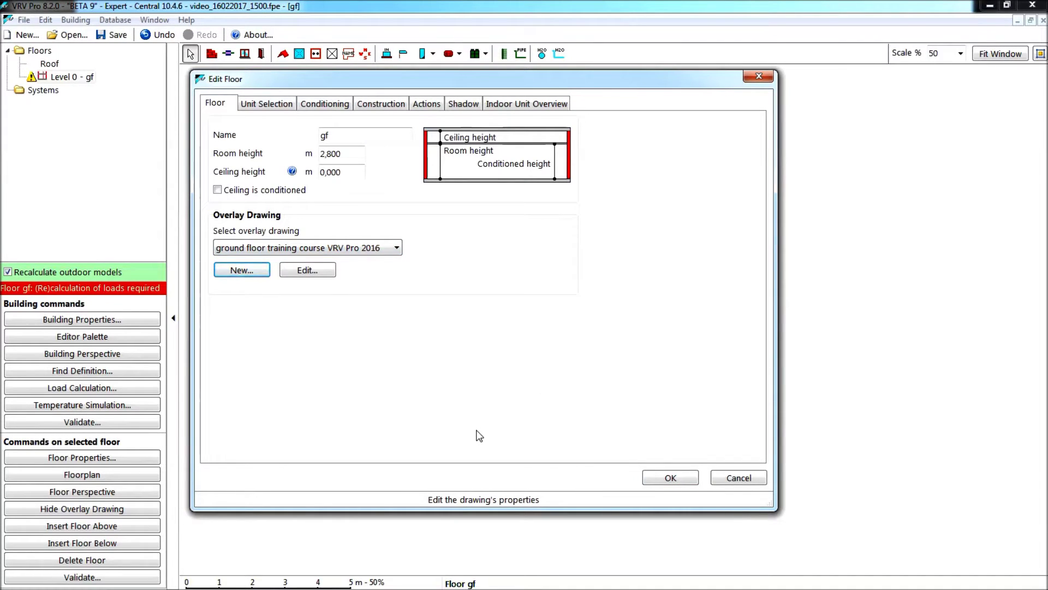
{"action": "left_click", "coordinate": [671, 477]}
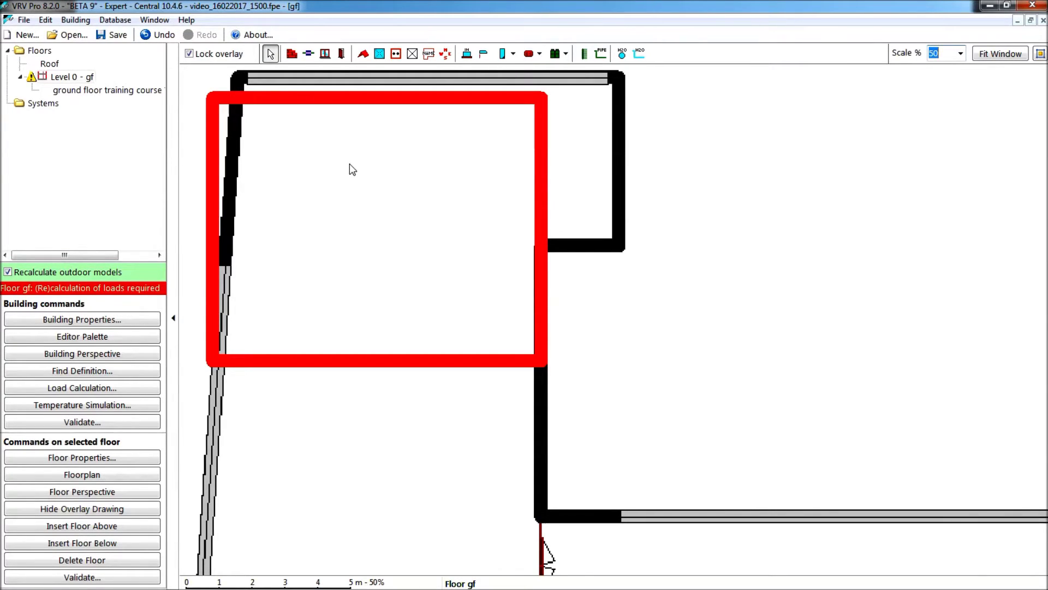
Unlock the overlay and align the upper-left corner of the red floor outline with that of the overlay's building.
{"action": "mouse_move", "coordinate": [352, 170]}
{"action": "left_mouse_down"}
{"action": "mouse_move", "coordinate": [529, 262]}
{"action": "mouse_move", "coordinate": [442, 264]}
{"action": "mouse_move", "coordinate": [428, 222]}
{"action": "mouse_move", "coordinate": [421, 252]}
{"action": "mouse_move", "coordinate": [464, 268]}
{"action": "left_mouse_up"}
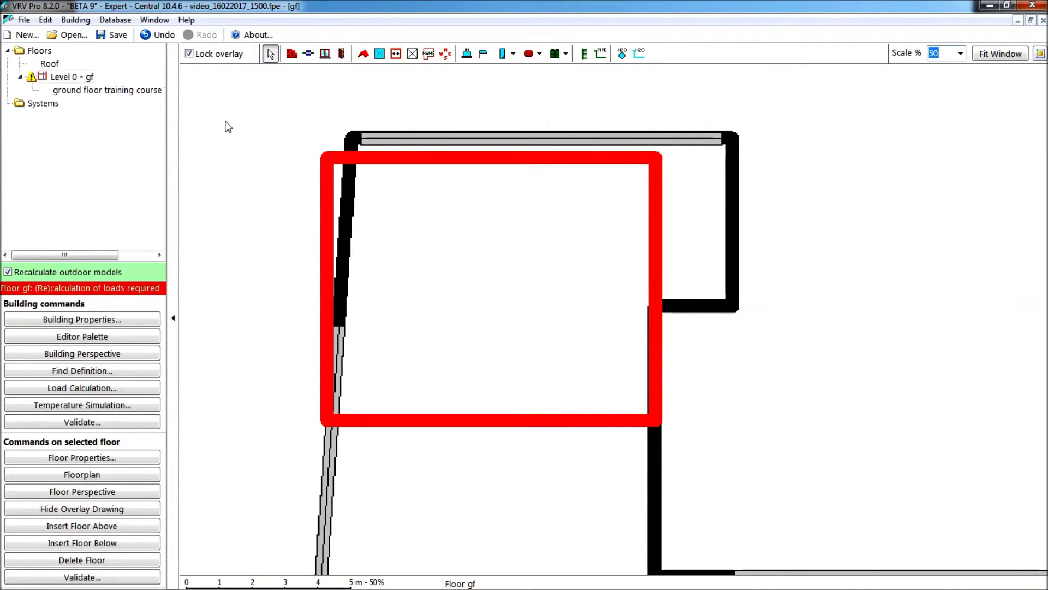
{"action": "left_click", "coordinate": [189, 54]}
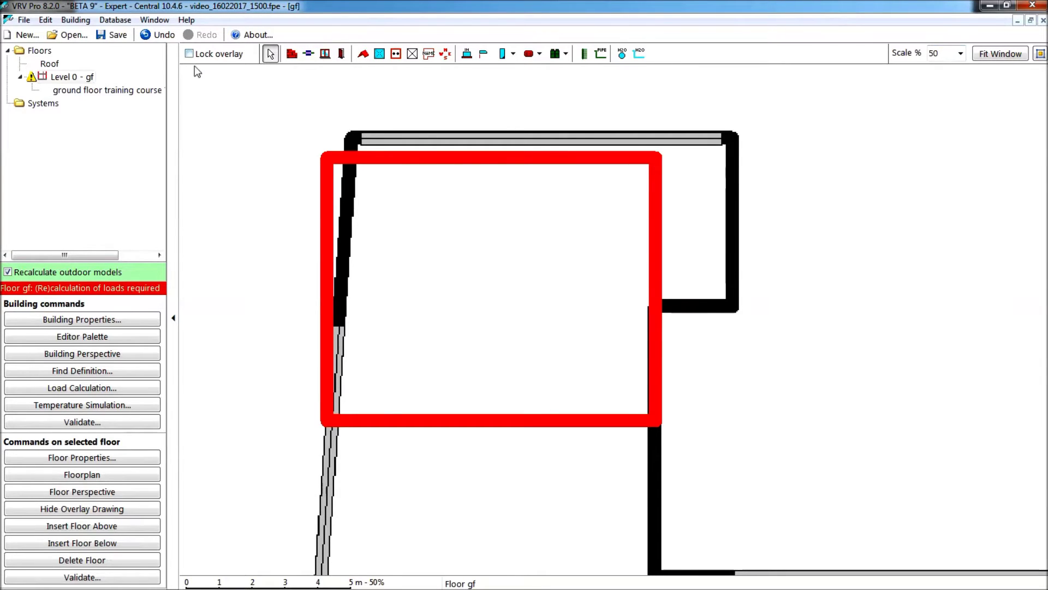
{"action": "left_click", "coordinate": [420, 261]}
{"action": "left_click_drag", "start_coordinate": [429, 249], "coordinate": [442, 241]}
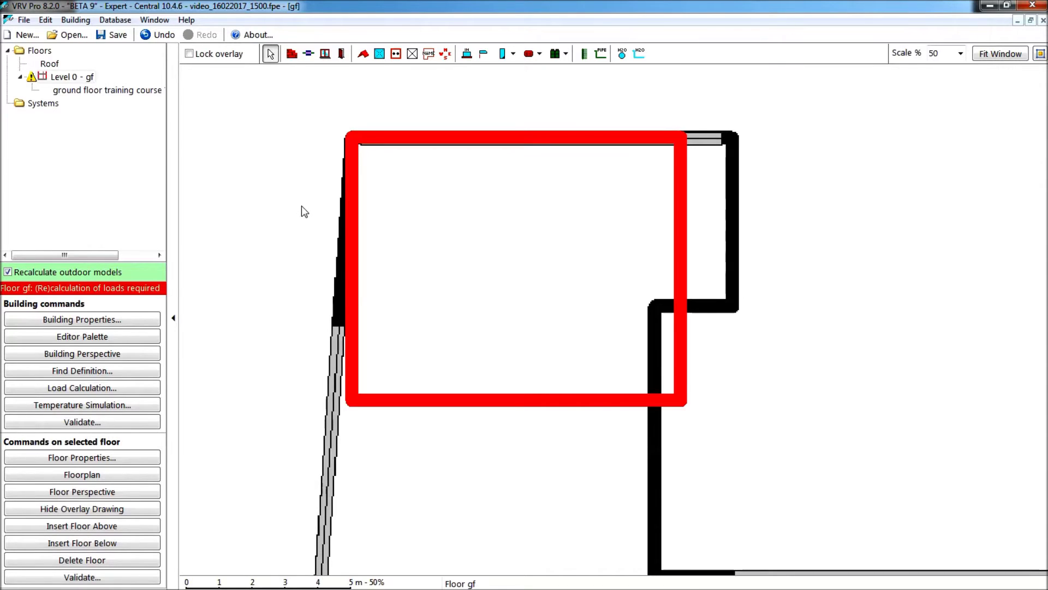
Show the floorplan walls as transparent to check the alignment with the overlay, and switch them back to opaque.
{"action": "left_click", "coordinate": [90, 337]}
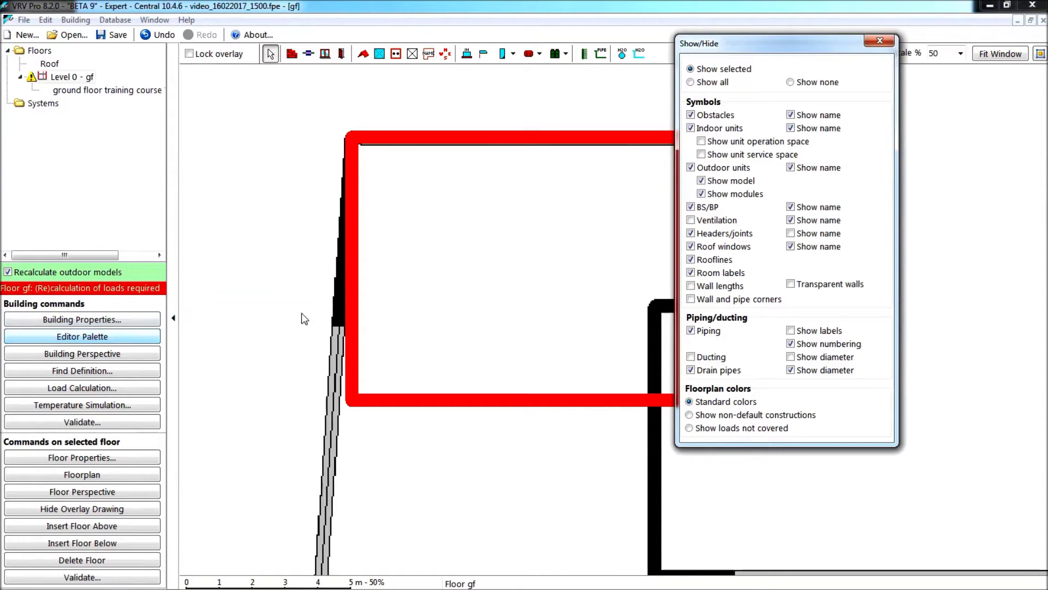
{"action": "left_click", "coordinate": [791, 285]}
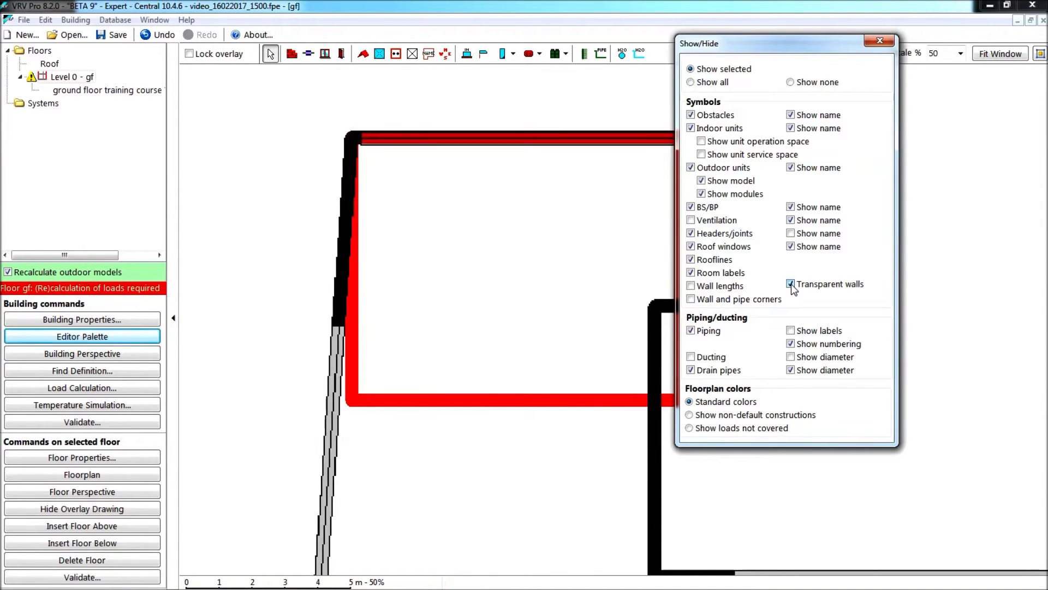
{"action": "left_click", "coordinate": [793, 288]}
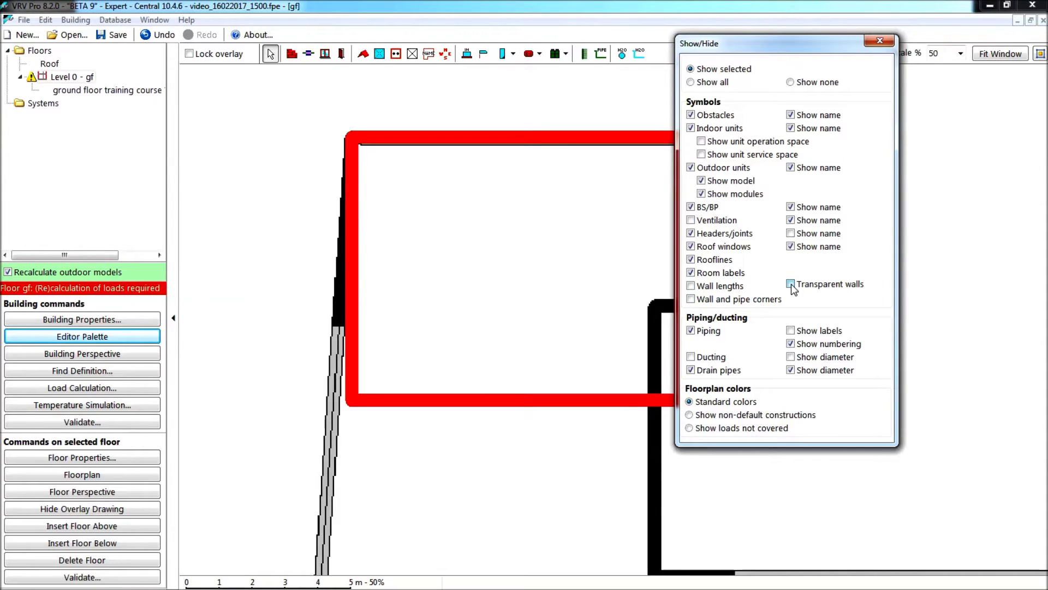
{"action": "left_click", "coordinate": [792, 286]}
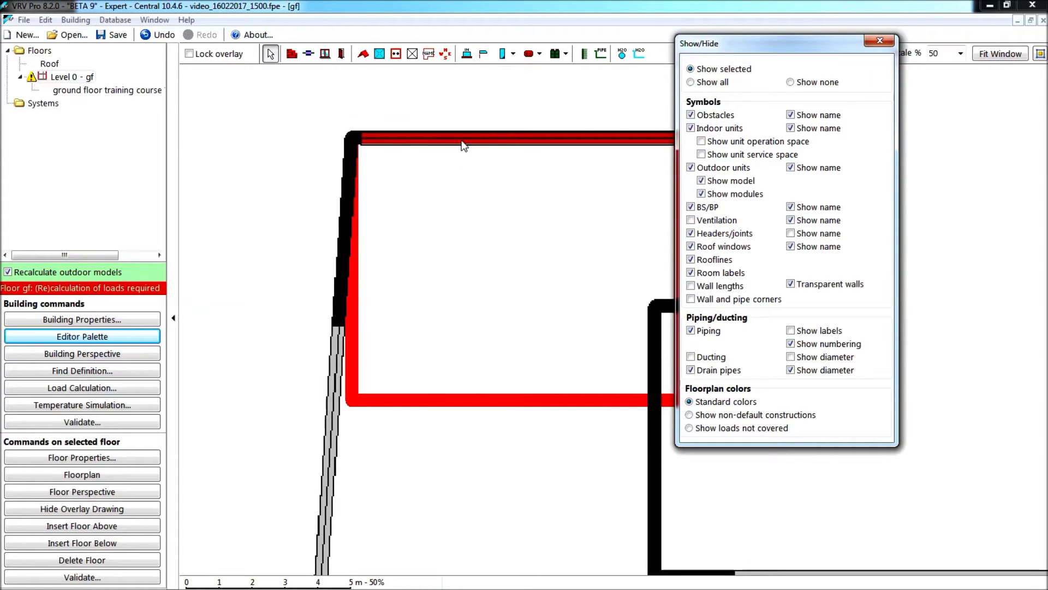
{"action": "left_click_drag", "start_coordinate": [829, 43], "coordinate": [927, 67]}
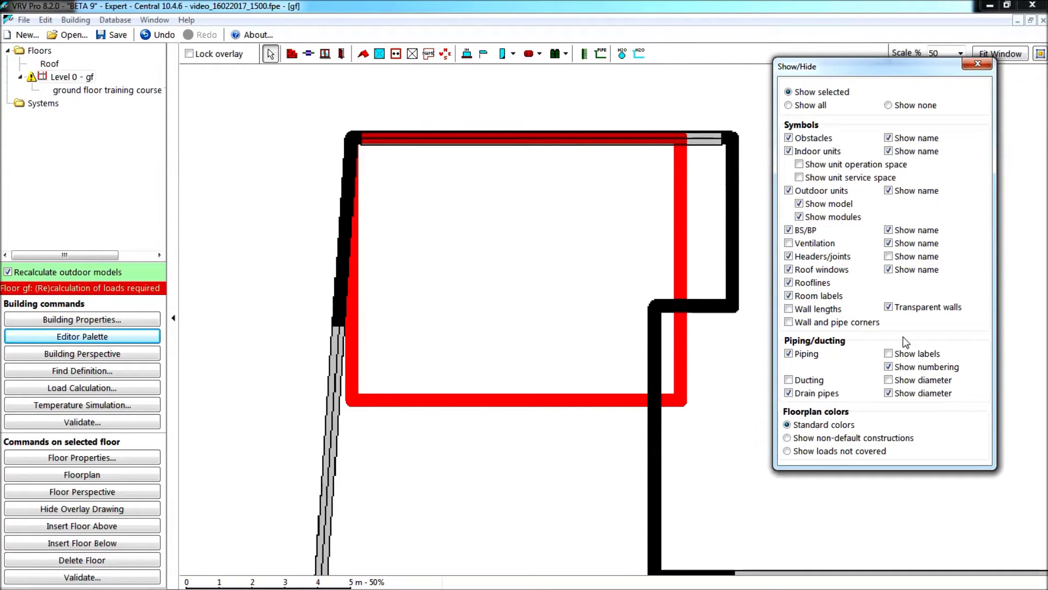
{"action": "left_click", "coordinate": [888, 307]}
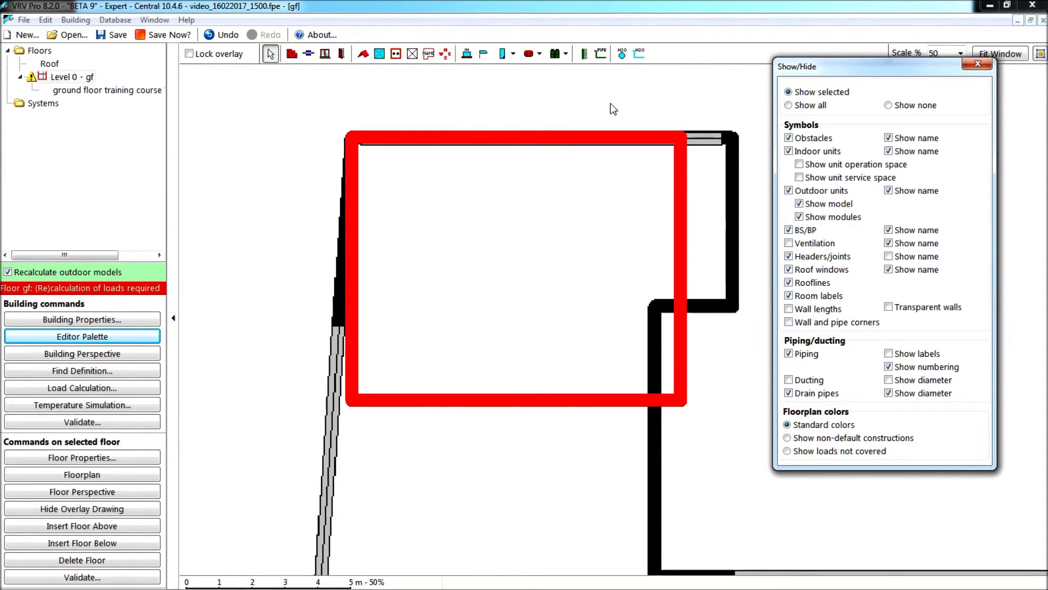
{"action": "left_click", "coordinate": [970, 65]}
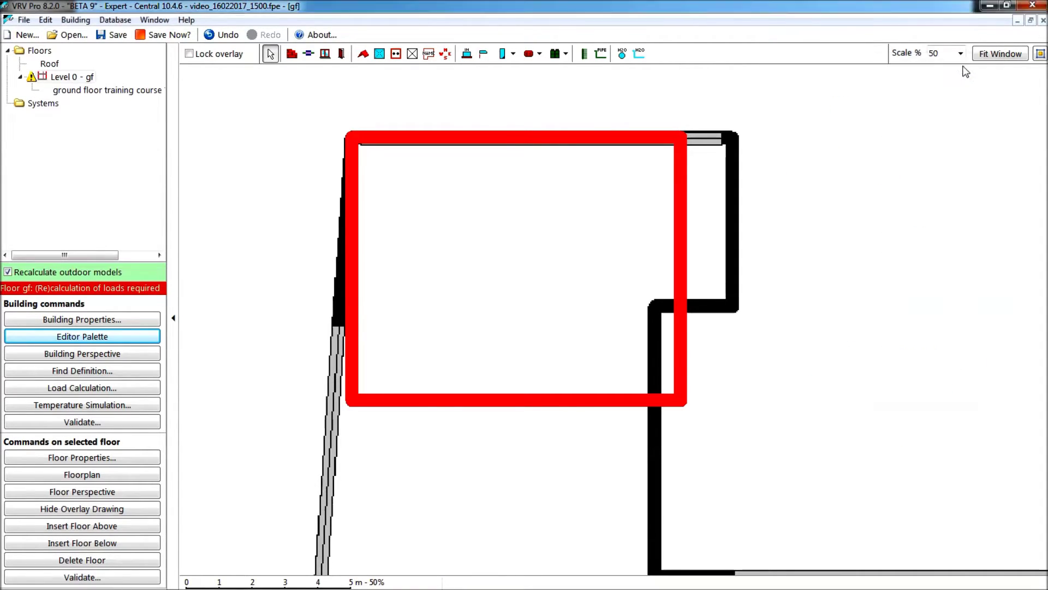
Load DENV_02_HVAC_SU_01.dwg as a new overlay drawing in the properties of floor gf.
{"action": "right_click", "coordinate": [817, 235]}
{"action": "left_click", "coordinate": [864, 239]}
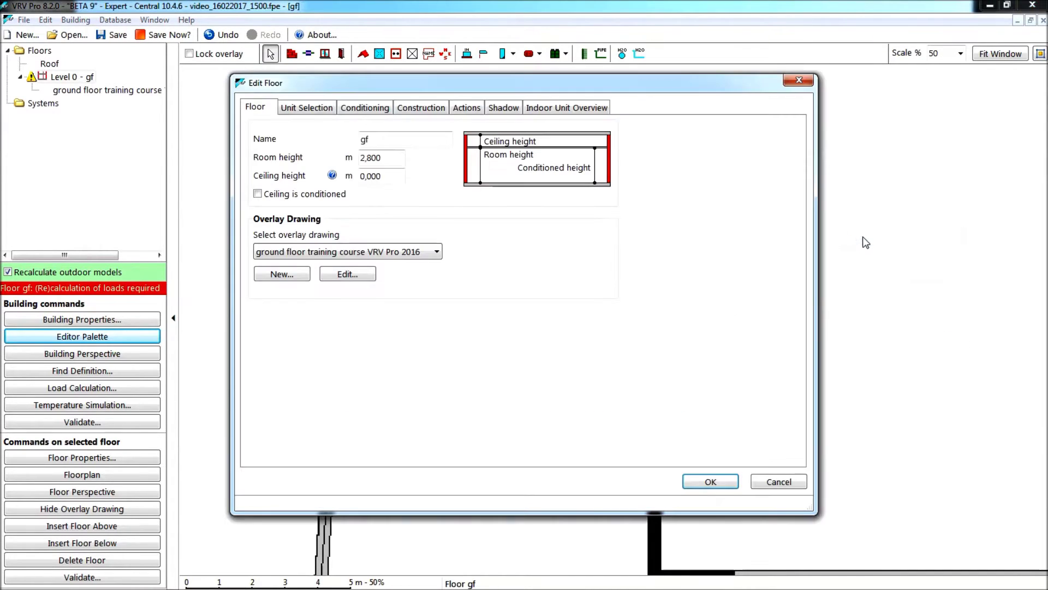
{"action": "left_click", "coordinate": [282, 274]}
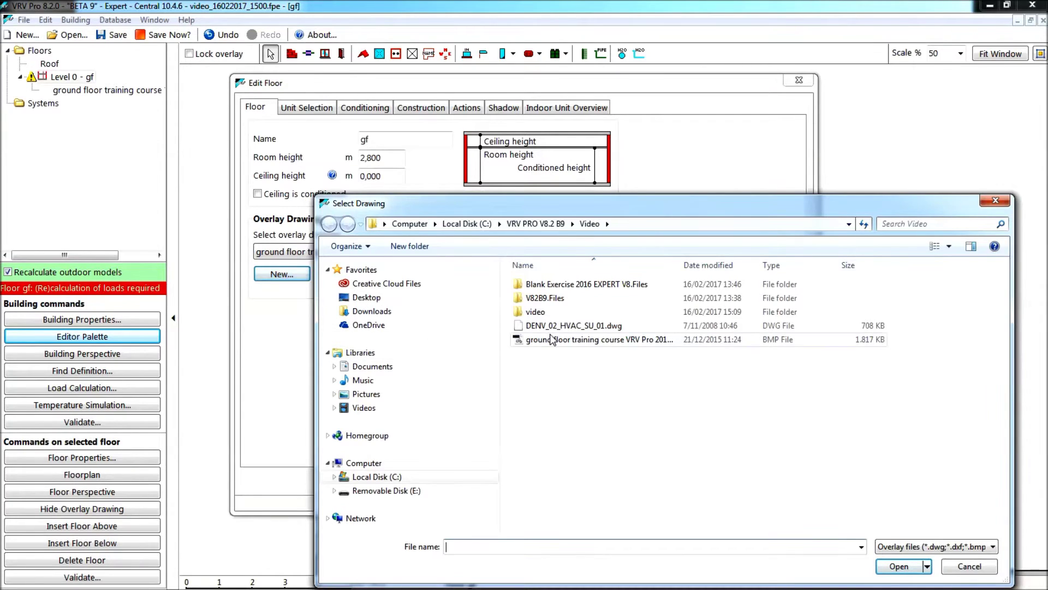
{"action": "left_click", "coordinate": [616, 330]}
{"action": "left_click", "coordinate": [909, 571]}
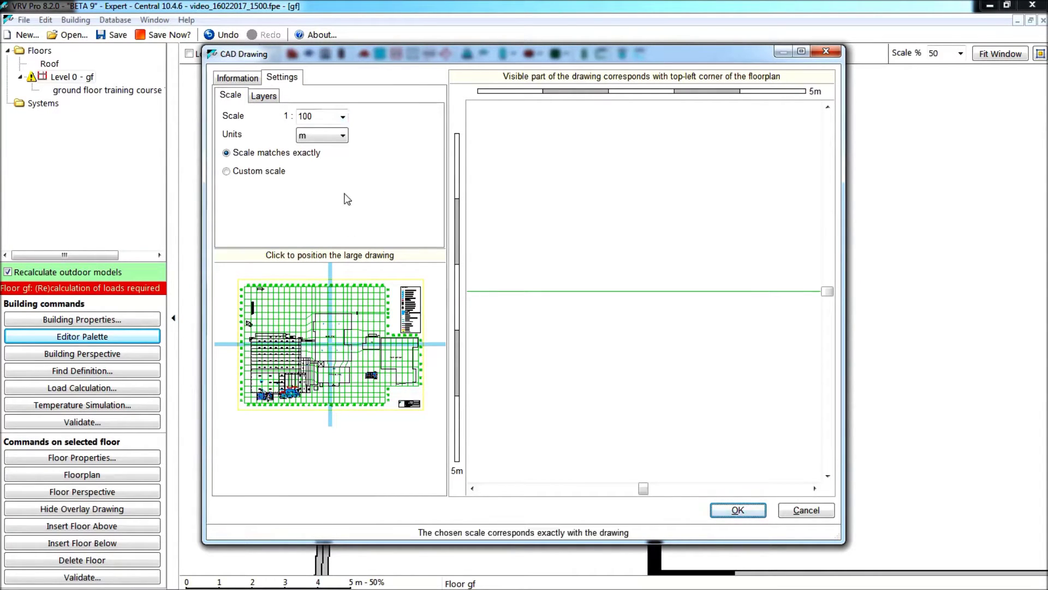
Position the CAD drawing on the lower-left area of the plan and switch it to a custom scale.
{"action": "left_click", "coordinate": [343, 117]}
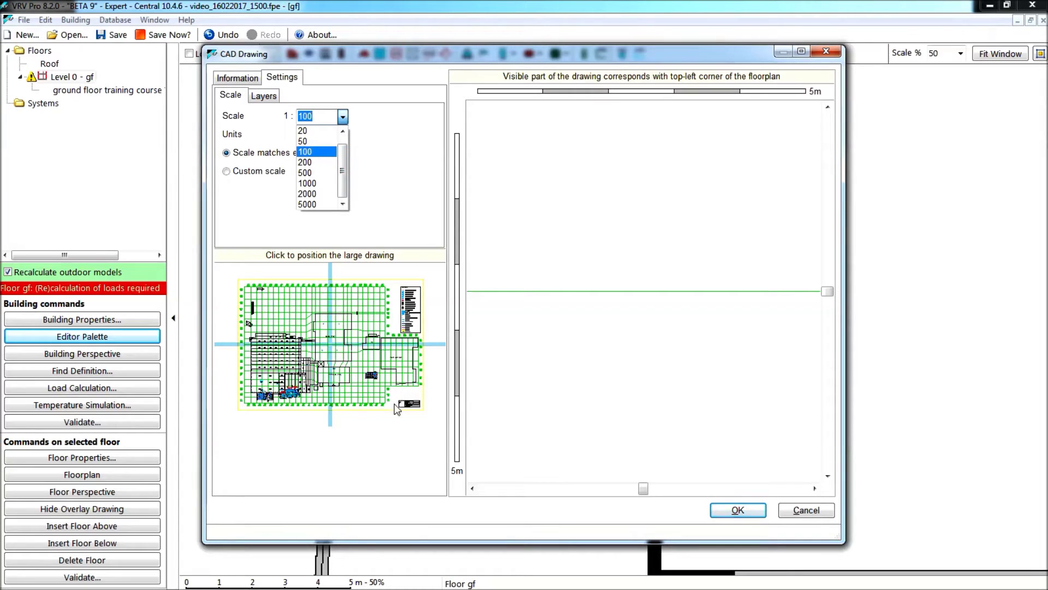
{"action": "left_click", "coordinate": [279, 388]}
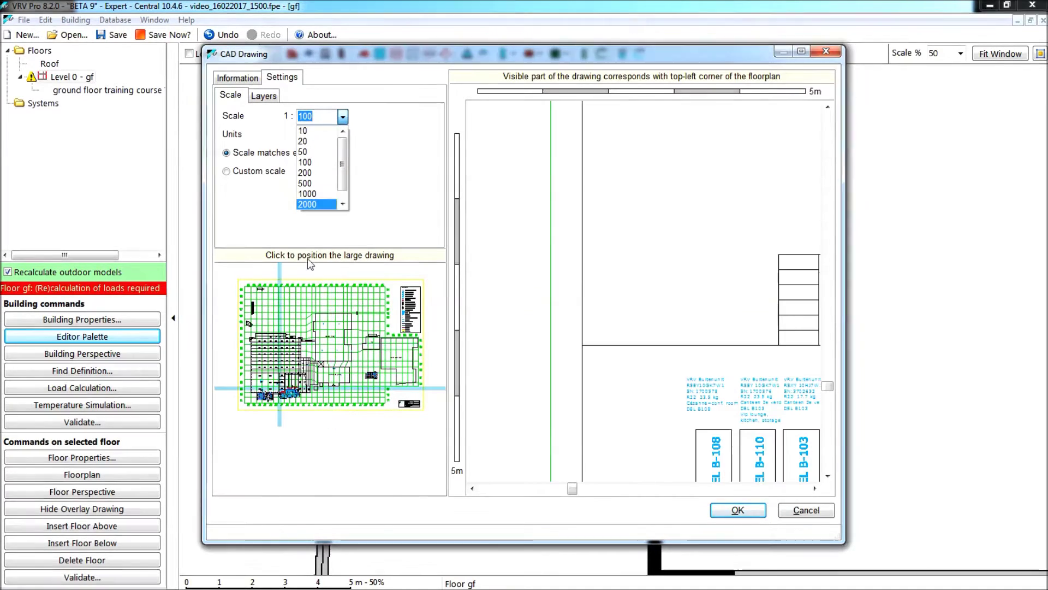
{"action": "left_click", "coordinate": [228, 177]}
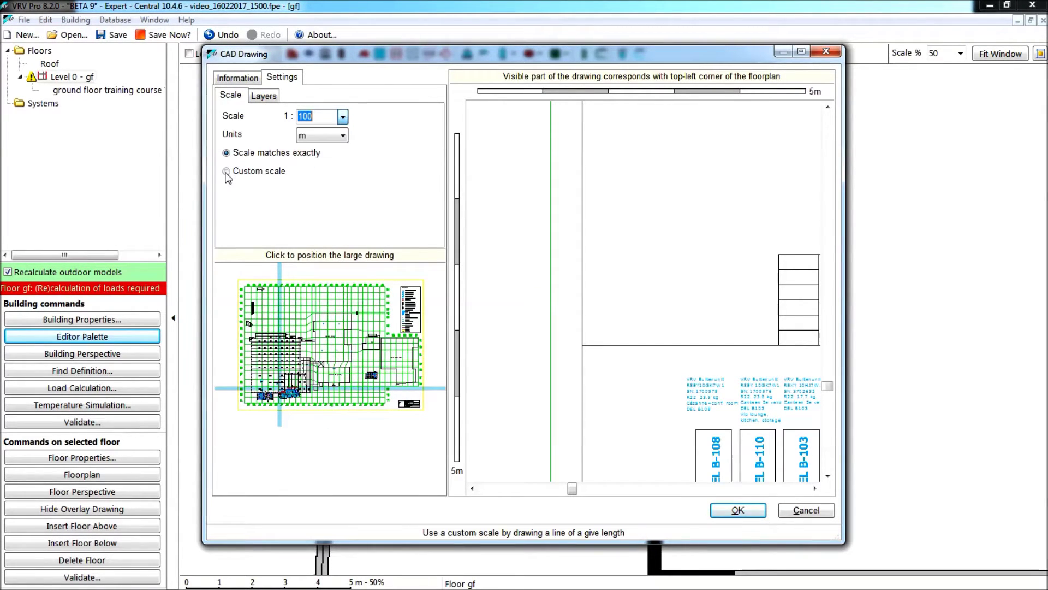
{"action": "left_click", "coordinate": [227, 173]}
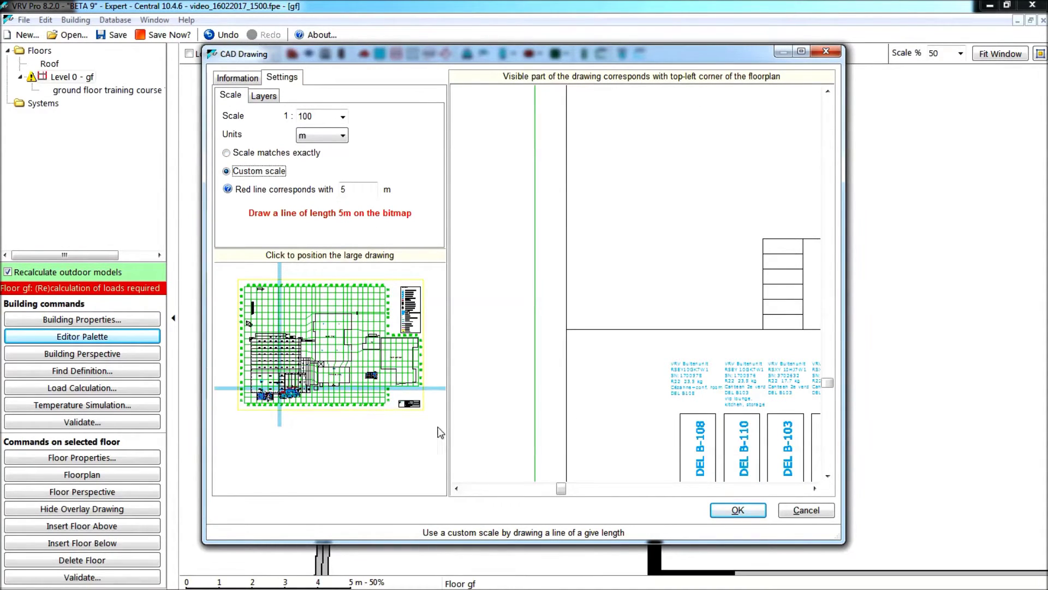
Set the CAD drawing's scale to 1:50.
{"action": "left_click", "coordinate": [827, 476]}
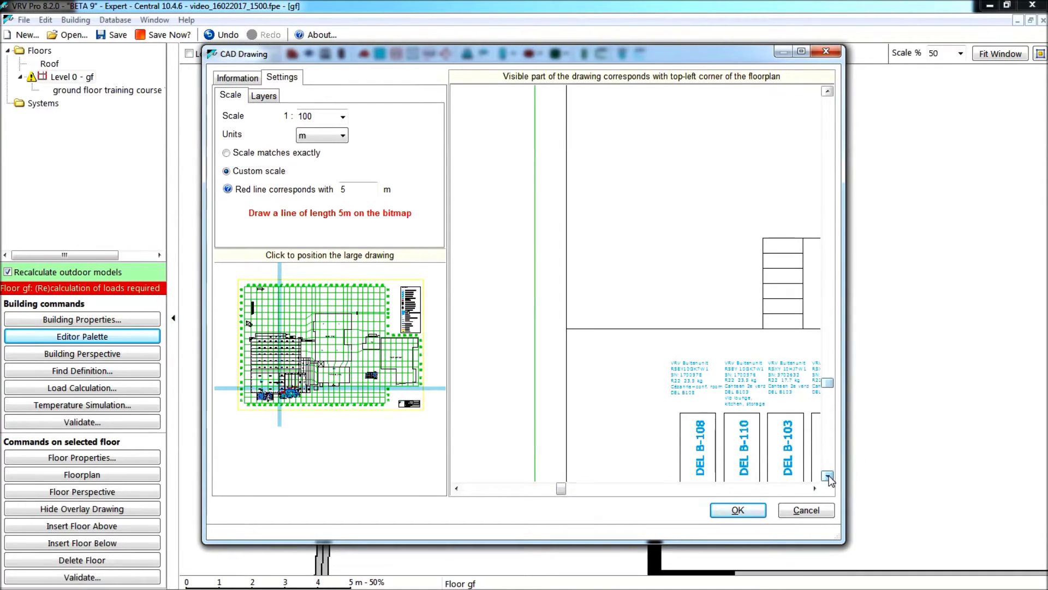
{"action": "left_click", "coordinate": [342, 116]}
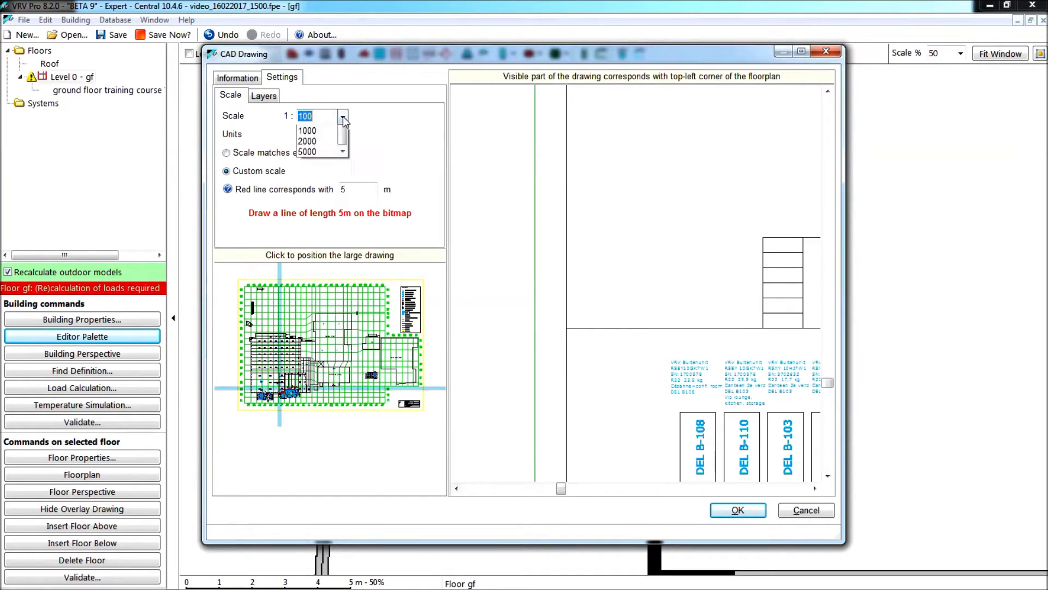
{"action": "left_click", "coordinate": [308, 137]}
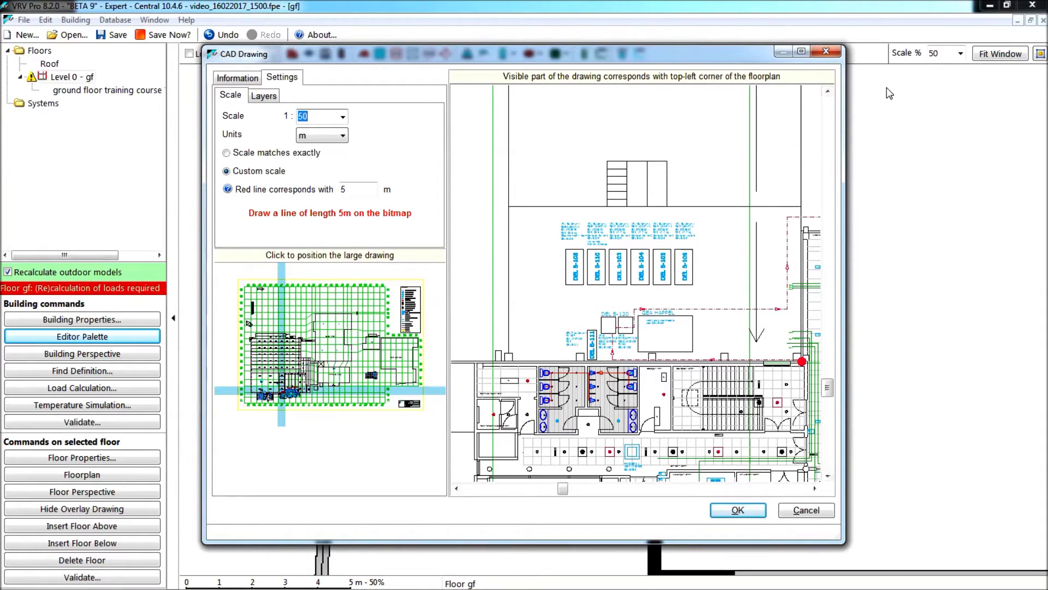
Draw the red reference line horizontally along the green grid line, between two vertical grid lines of the CAD drawing.
{"action": "left_click", "coordinate": [828, 92]}
{"action": "left_click", "coordinate": [828, 91]}
{"action": "left_click", "coordinate": [828, 92]}
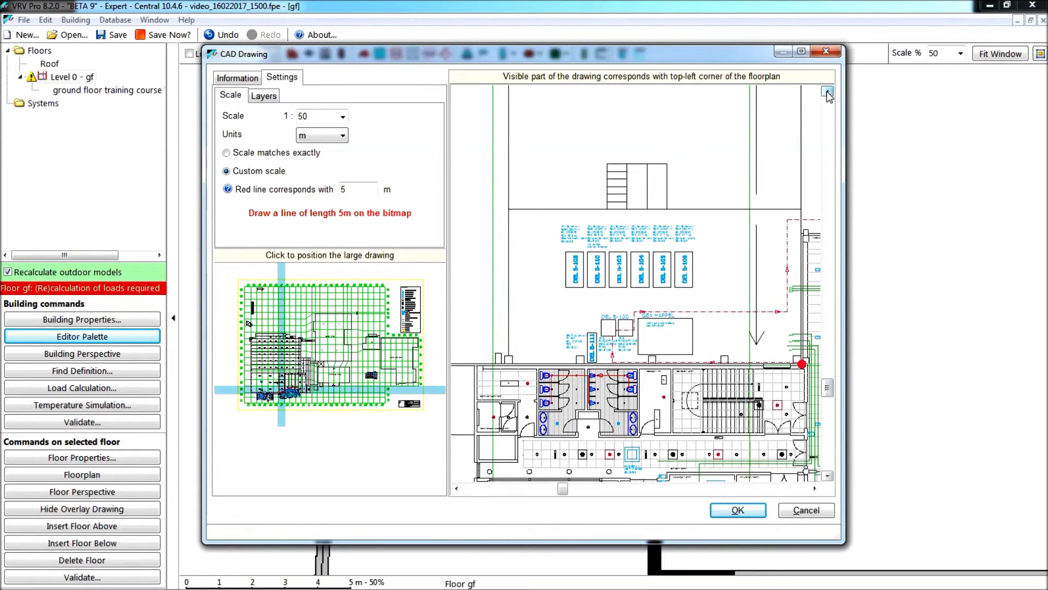
{"action": "left_click_drag", "start_coordinate": [828, 391], "coordinate": [830, 379]}
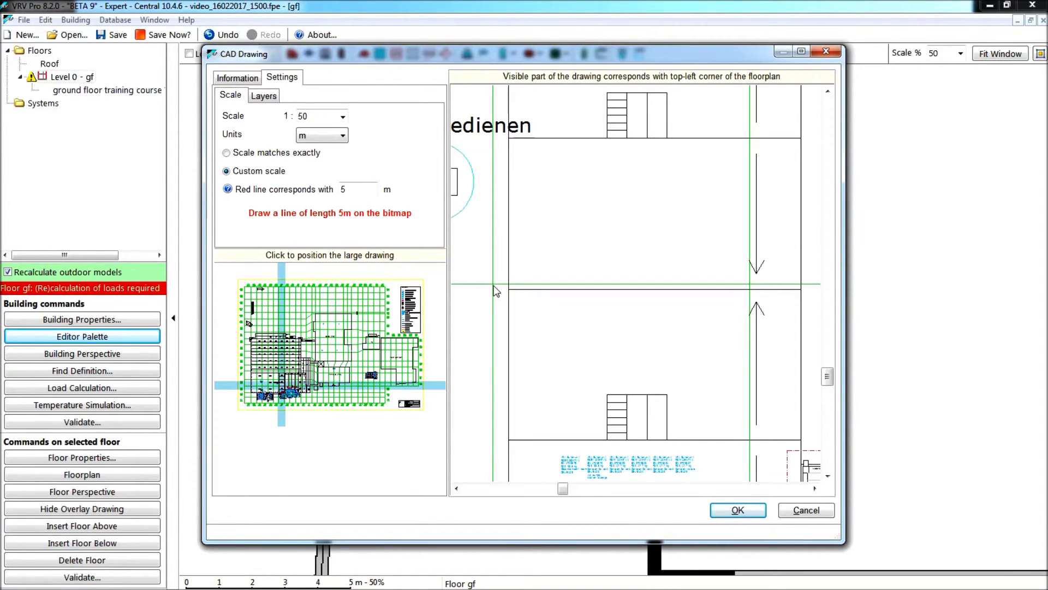
{"action": "mouse_move", "coordinate": [497, 285]}
{"action": "left_mouse_down"}
{"action": "mouse_move", "coordinate": [831, 289]}
{"action": "mouse_move", "coordinate": [777, 289]}
{"action": "left_mouse_up"}
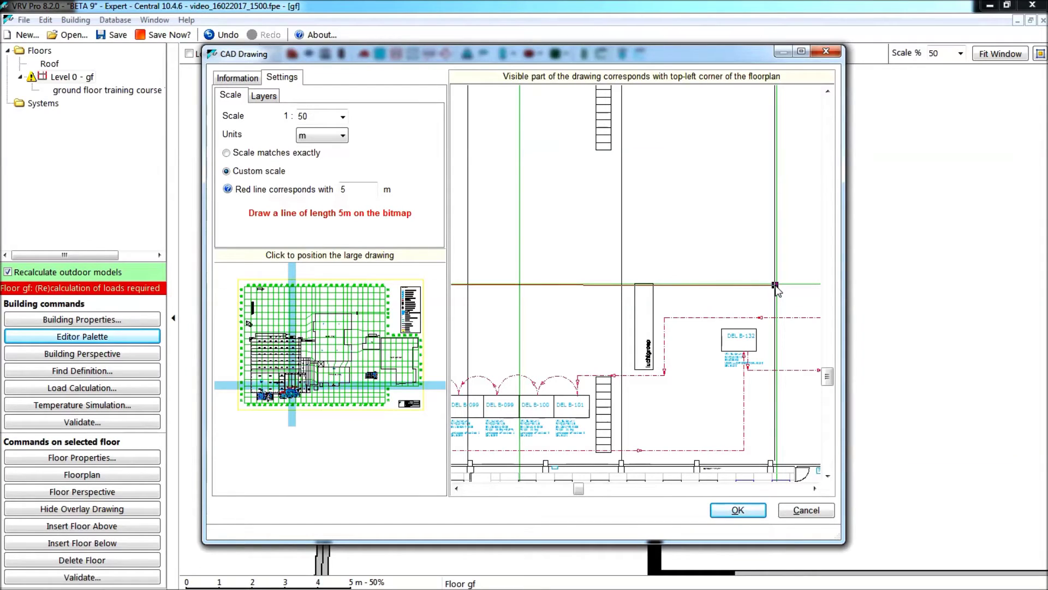
{"action": "left_click_drag", "start_coordinate": [776, 285], "coordinate": [776, 285]}
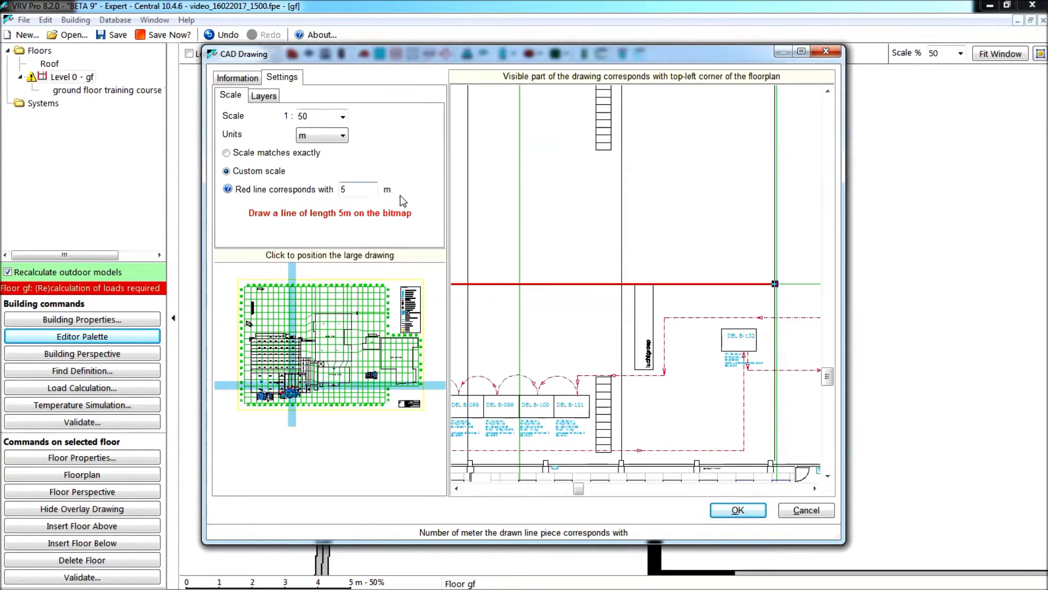
Set the red line to correspond with 51 m and apply the scaled overlay drawing to floor gf.
{"action": "left_click", "coordinate": [345, 189]}
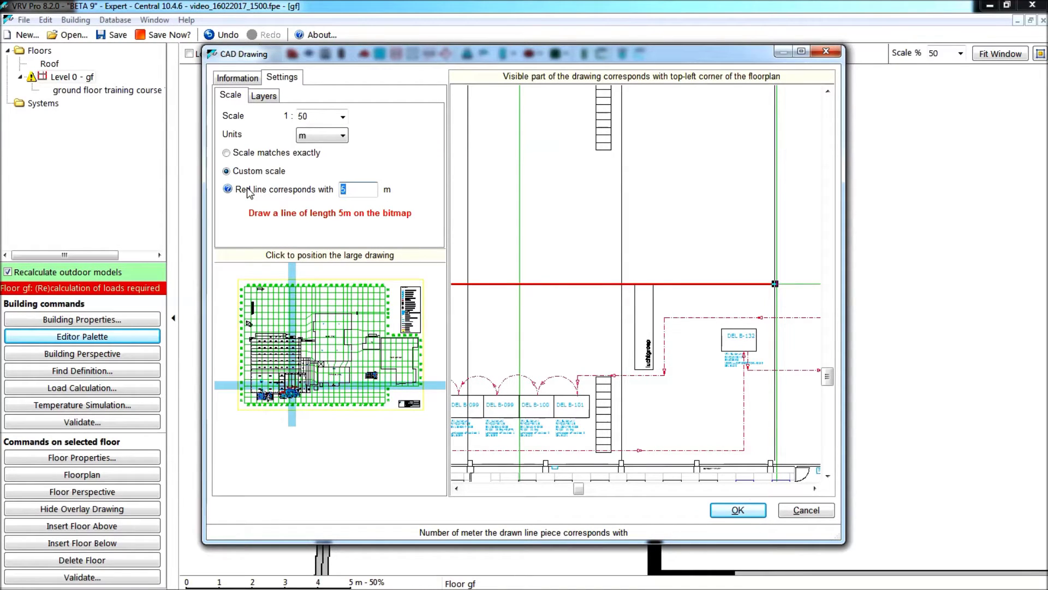
{"action": "type", "text": "1"}
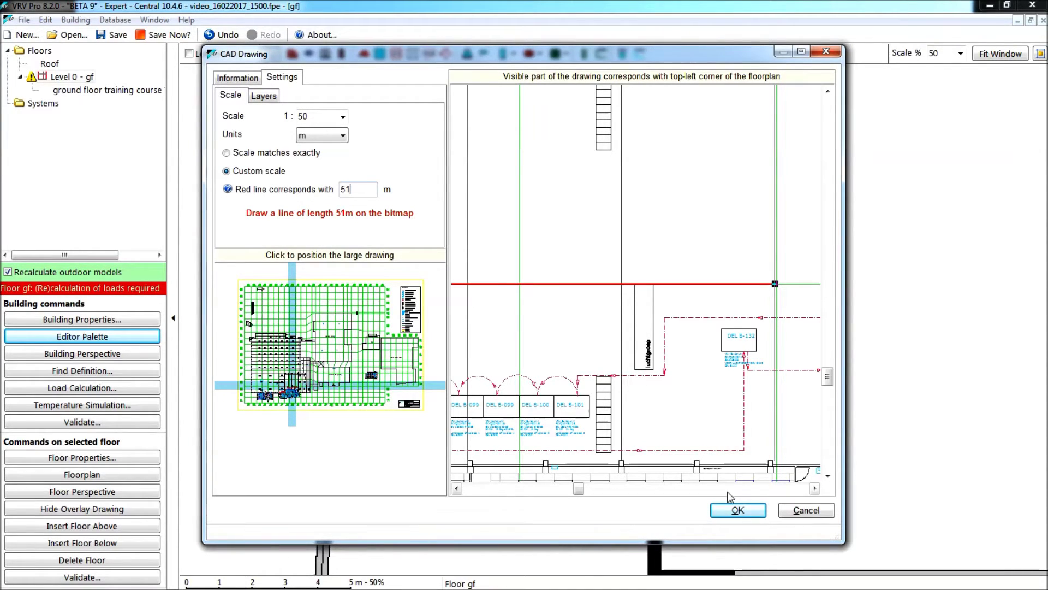
{"action": "left_click", "coordinate": [737, 509]}
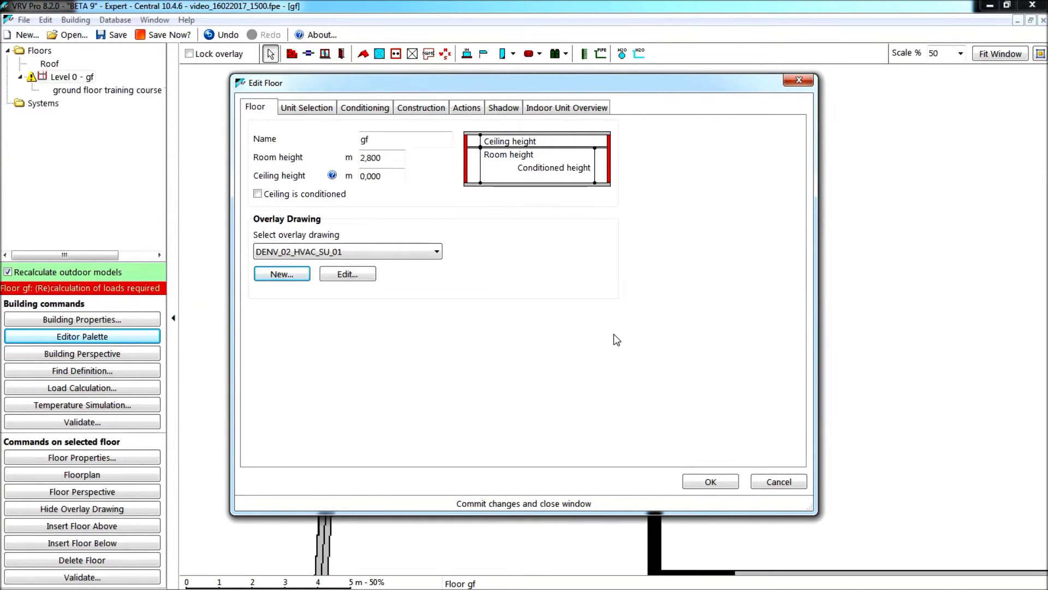
{"action": "left_click", "coordinate": [696, 481]}
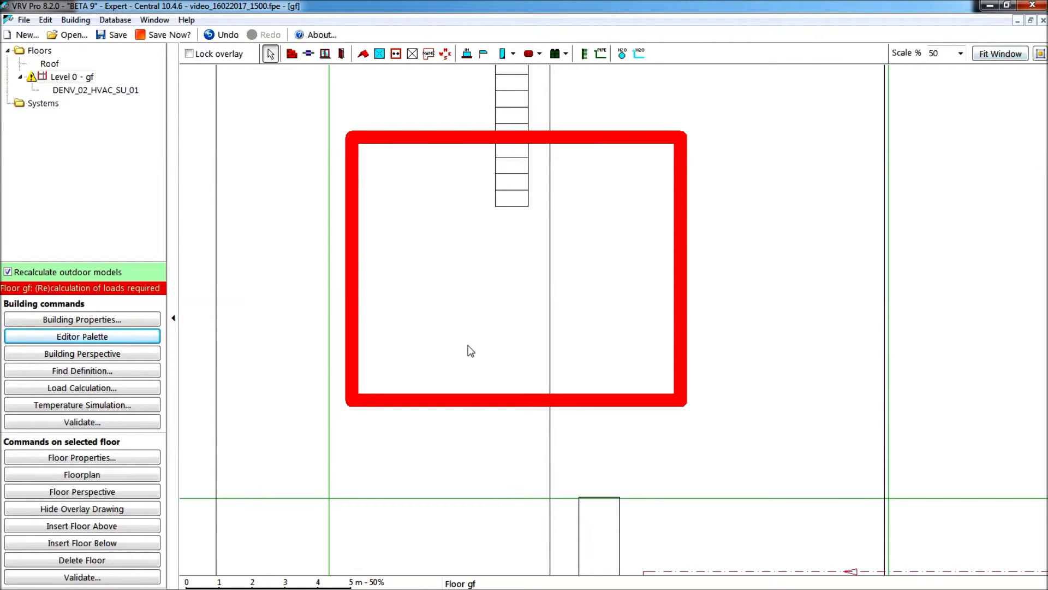
Move the rectangular floor outline over the overlay so its upper-left corner meets the building corner beside the staircase.
{"action": "scroll", "coordinate": [470, 350], "scroll_direction": "down", "scroll_amount": 3}
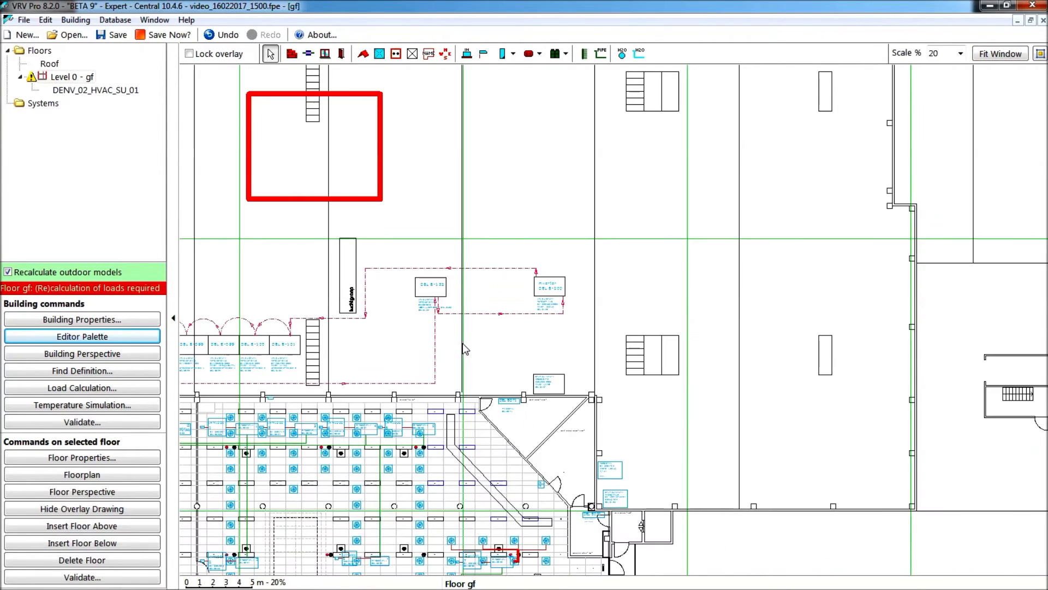
{"action": "left_click_drag", "start_coordinate": [339, 140], "coordinate": [688, 278]}
{"action": "left_click", "coordinate": [189, 54]}
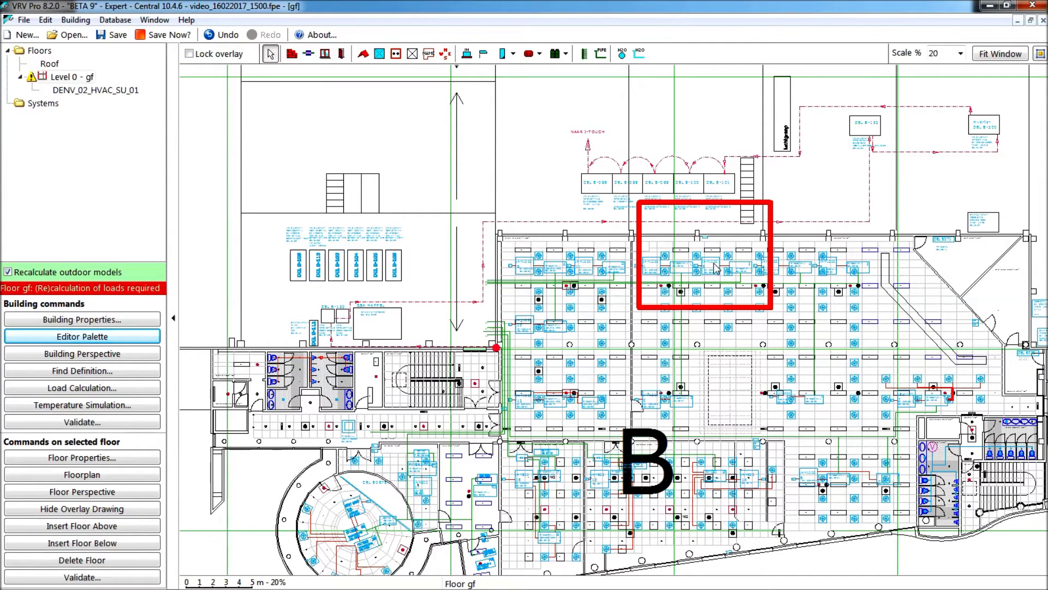
{"action": "left_click_drag", "start_coordinate": [714, 263], "coordinate": [571, 409]}
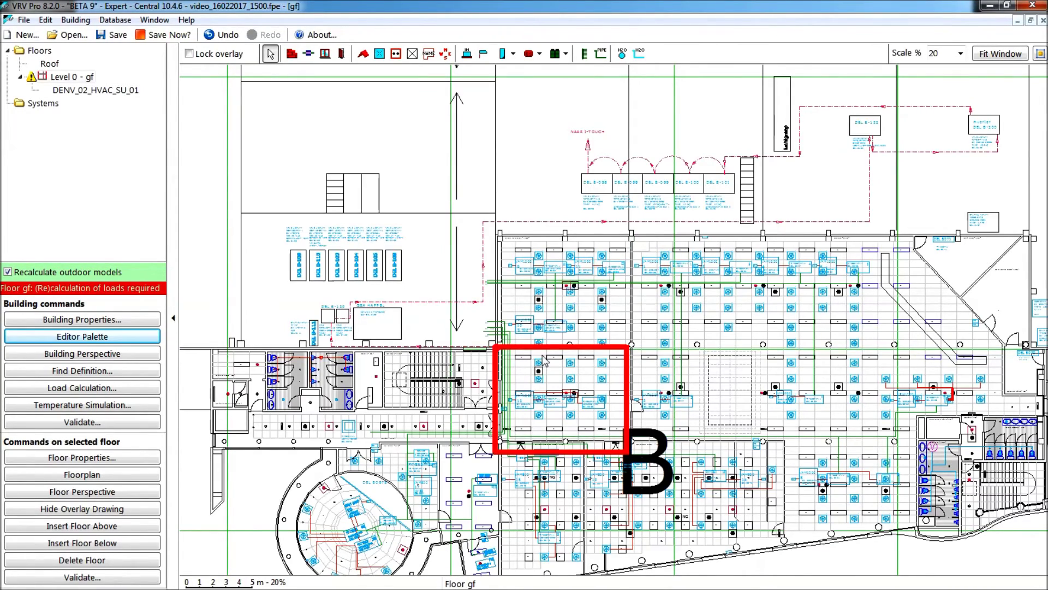
Fine-tune the floor outline's position at 100% scale so its upper-left corner sits on the overlay's wall corner.
{"action": "scroll", "coordinate": [543, 360], "scroll_direction": "up", "scroll_amount": 5}
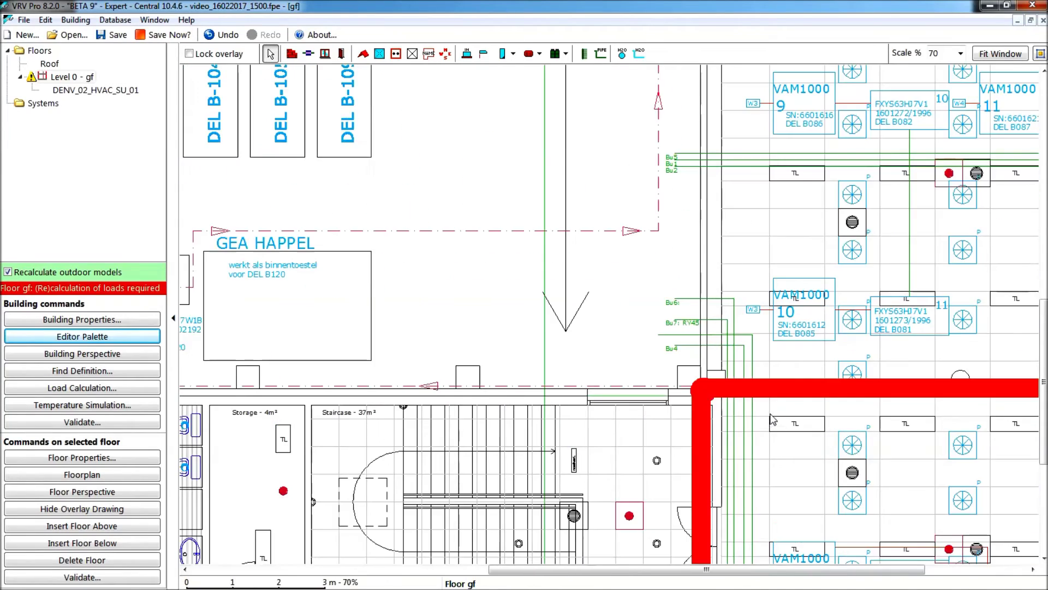
{"action": "scroll", "coordinate": [751, 406], "scroll_direction": "up", "scroll_amount": 3}
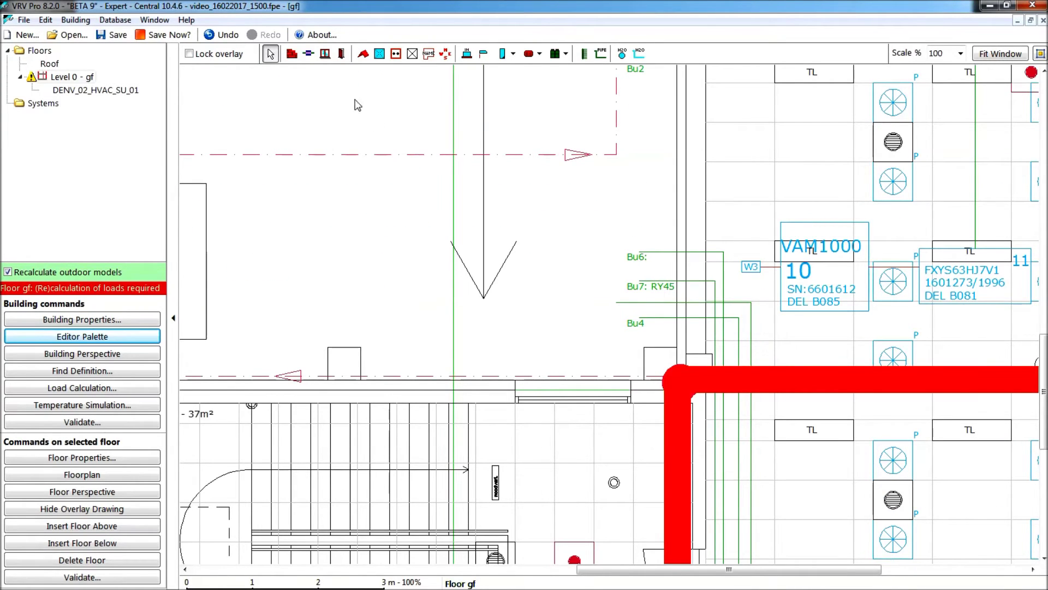
{"action": "left_click", "coordinate": [801, 458]}
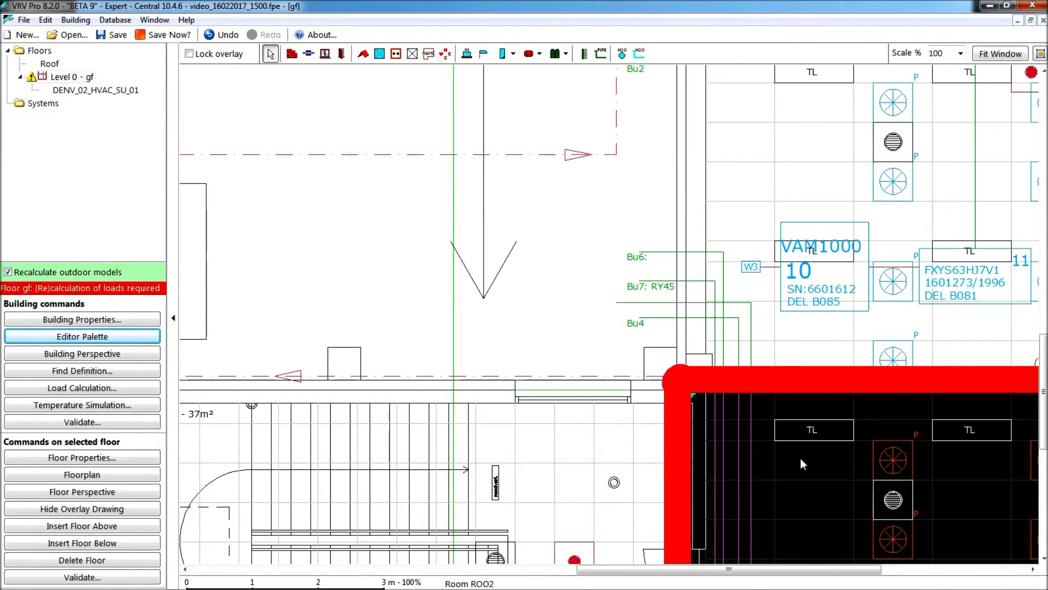
{"action": "left_click_drag", "start_coordinate": [807, 461], "coordinate": [802, 457]}
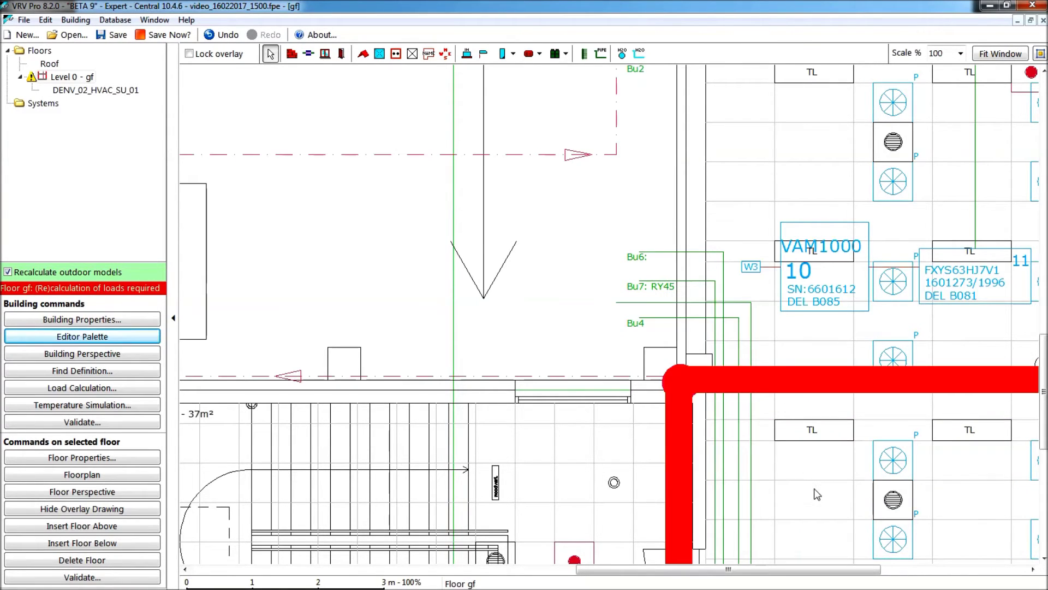
{"action": "left_click", "coordinate": [732, 422]}
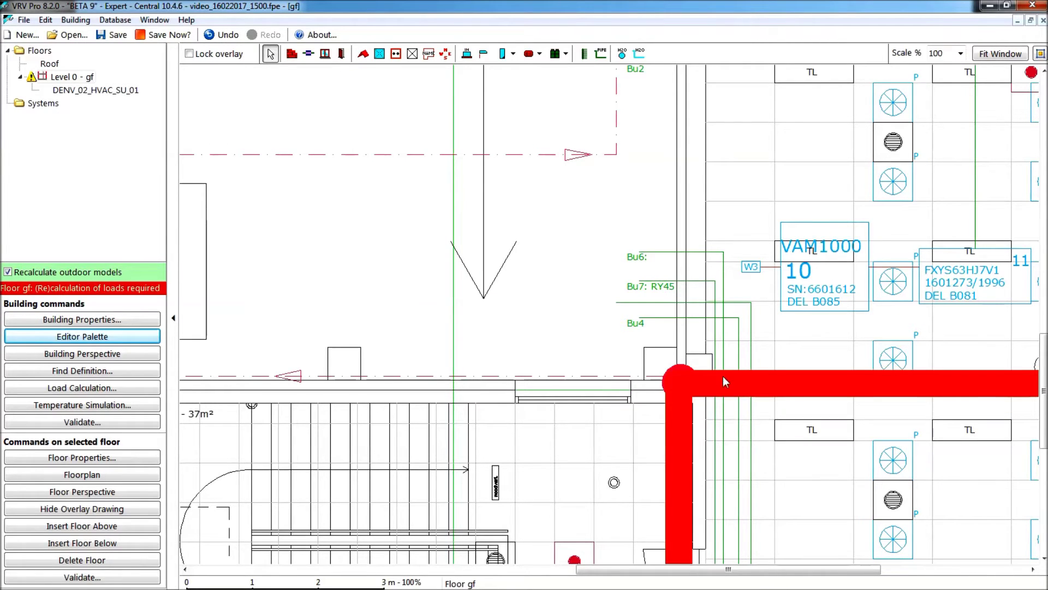
Lock the overlay to the floor and shift the floor outline together with the drawing.
{"action": "left_click", "coordinate": [189, 54]}
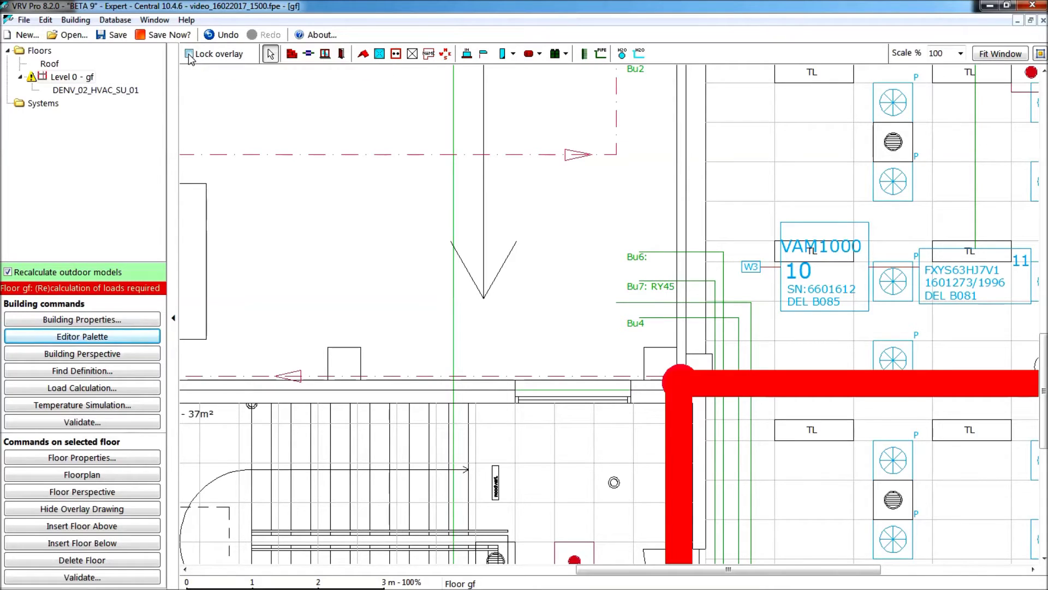
{"action": "left_click", "coordinate": [798, 513]}
{"action": "left_click_drag", "start_coordinate": [676, 410], "coordinate": [661, 365]}
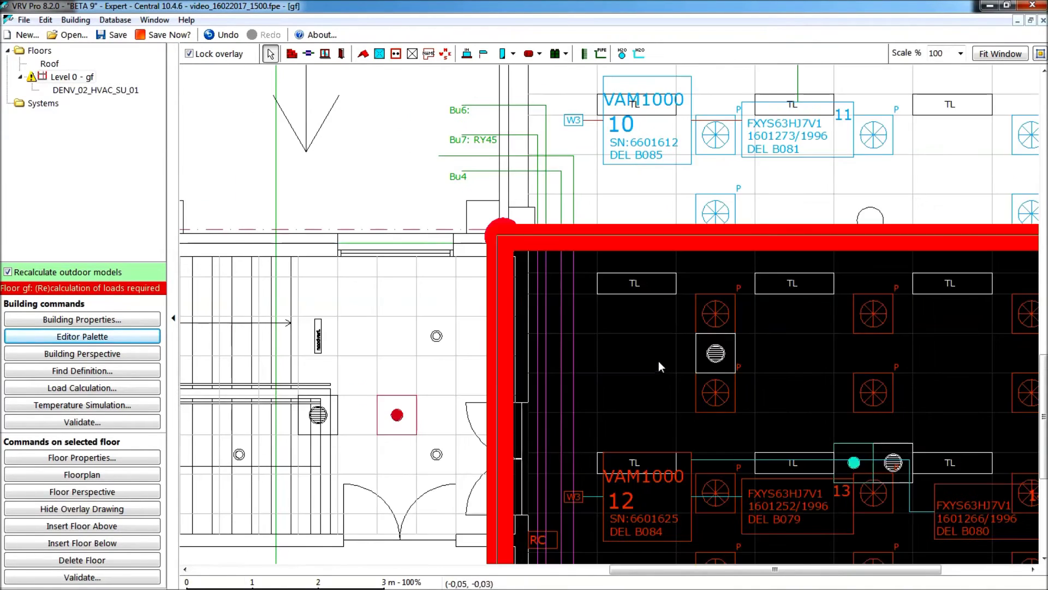
Stretch the floor outline's upper-right, lower-right and lower-left corners to the outermost building corners on the overlay.
{"action": "scroll", "coordinate": [655, 331], "scroll_direction": "down", "scroll_amount": 3}
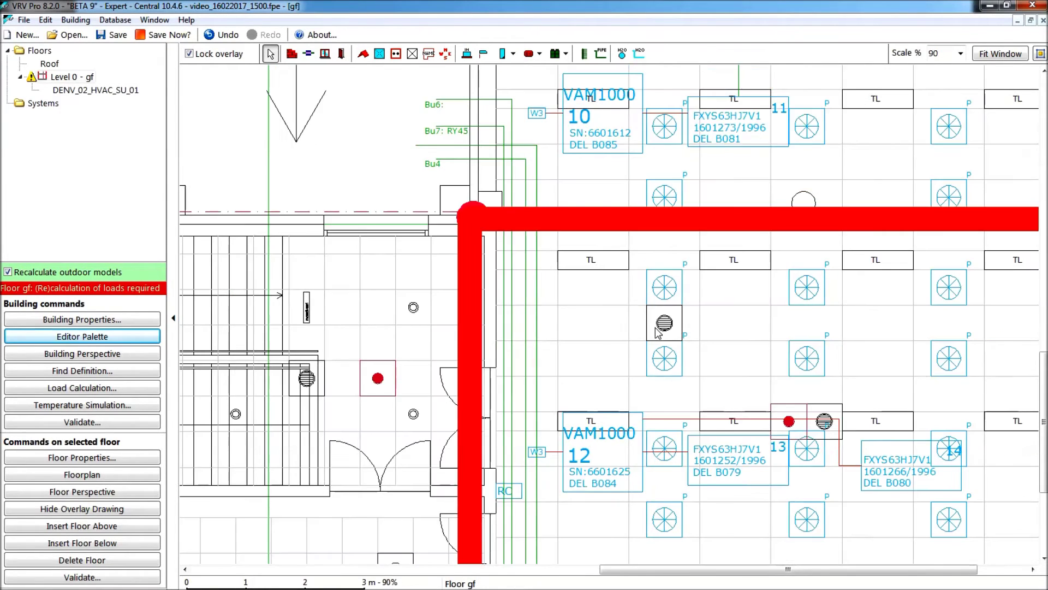
{"action": "scroll", "coordinate": [654, 327], "scroll_direction": "down", "scroll_amount": 3}
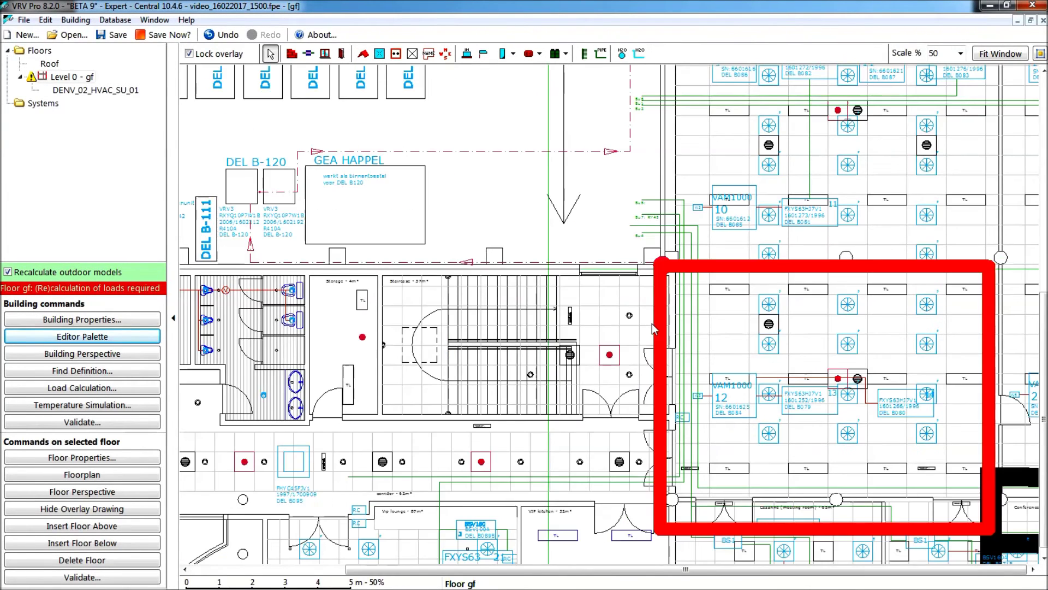
{"action": "scroll", "coordinate": [654, 327], "scroll_direction": "down", "scroll_amount": 2}
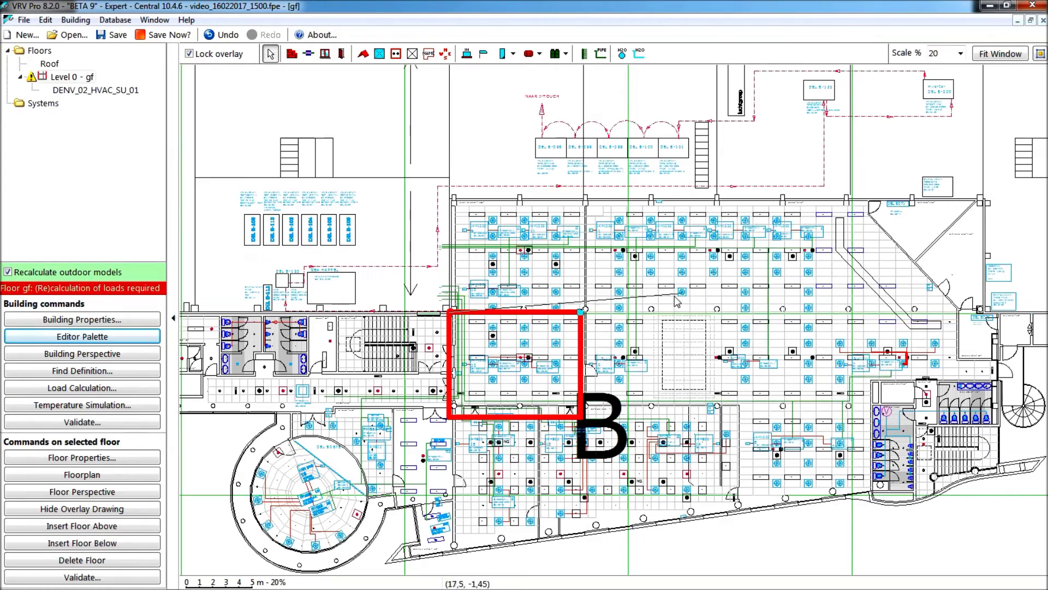
{"action": "left_click_drag", "start_coordinate": [580, 312], "coordinate": [981, 198]}
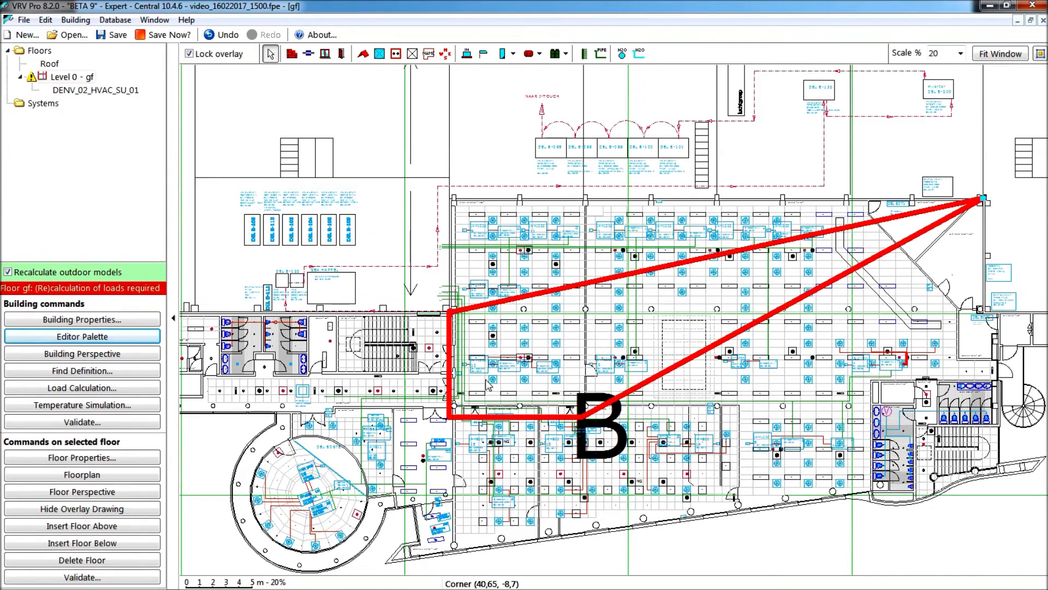
{"action": "left_click_drag", "start_coordinate": [582, 418], "coordinate": [1043, 458]}
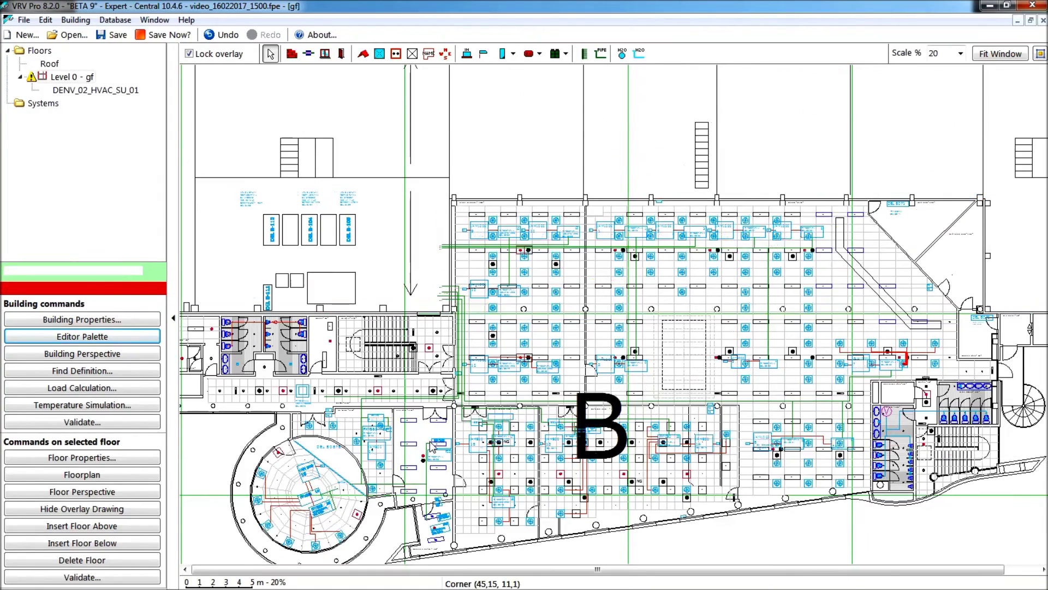
{"action": "left_click", "coordinate": [450, 420]}
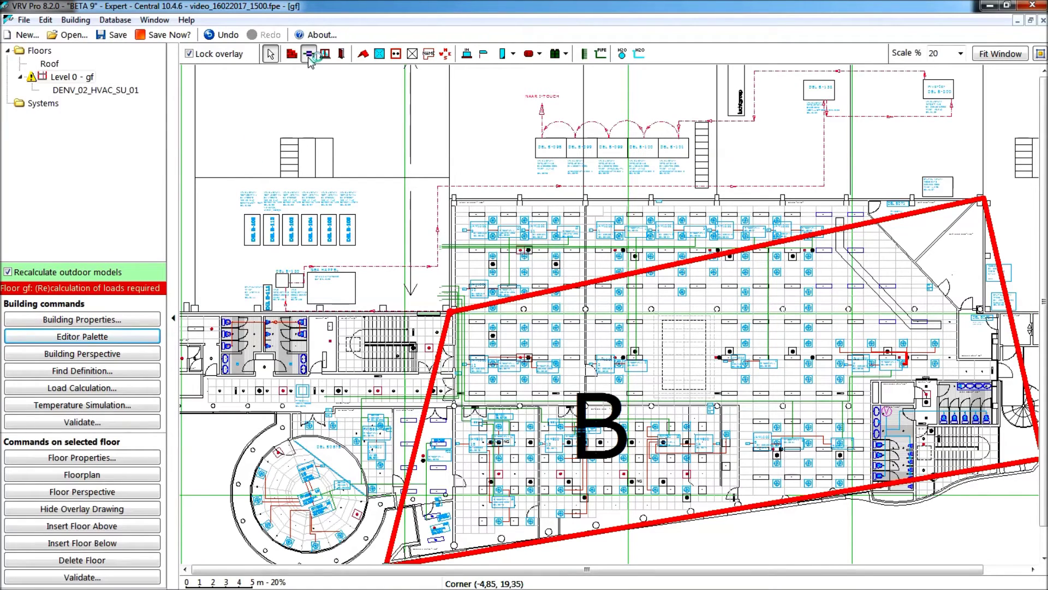
Insert new corner points in the left and upper walls and place them on the building corners above the round room and at the main hall's upper left.
{"action": "left_click", "coordinate": [308, 54]}
{"action": "left_click", "coordinate": [366, 432]}
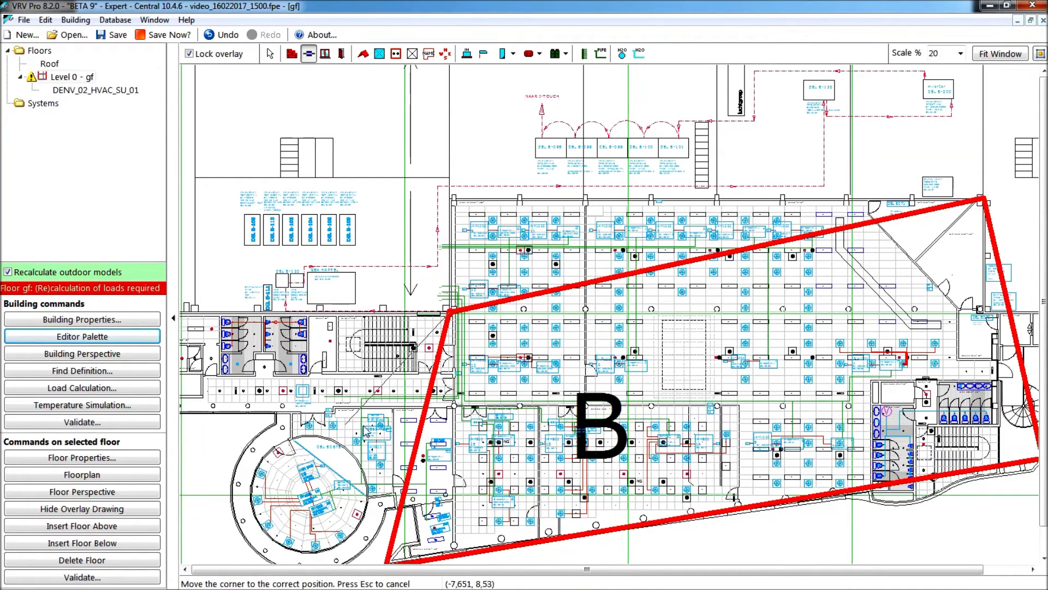
{"action": "left_click", "coordinate": [272, 415]}
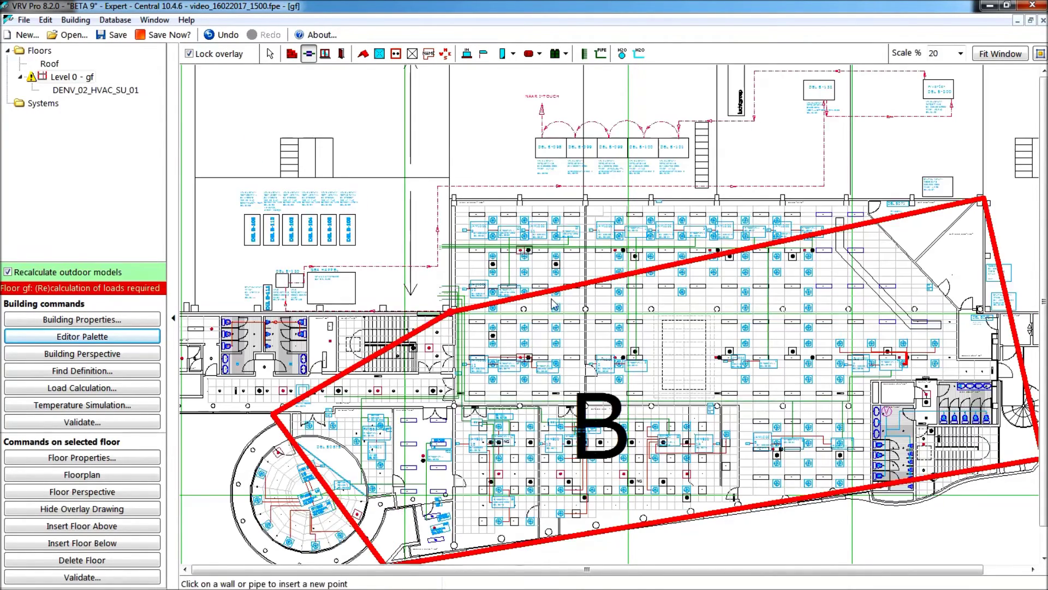
{"action": "left_click", "coordinate": [579, 287]}
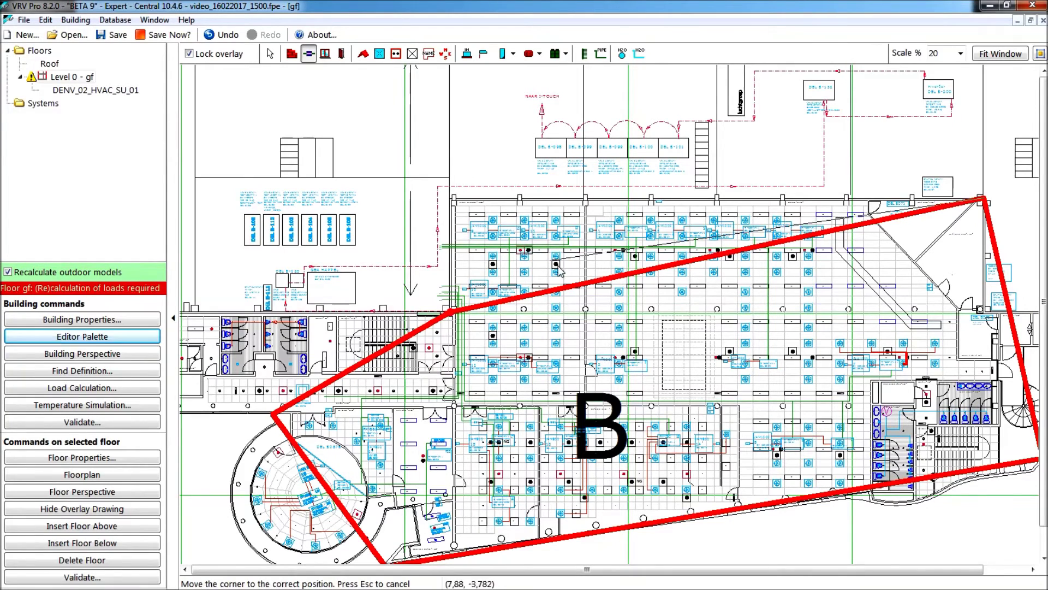
{"action": "left_click", "coordinate": [453, 202]}
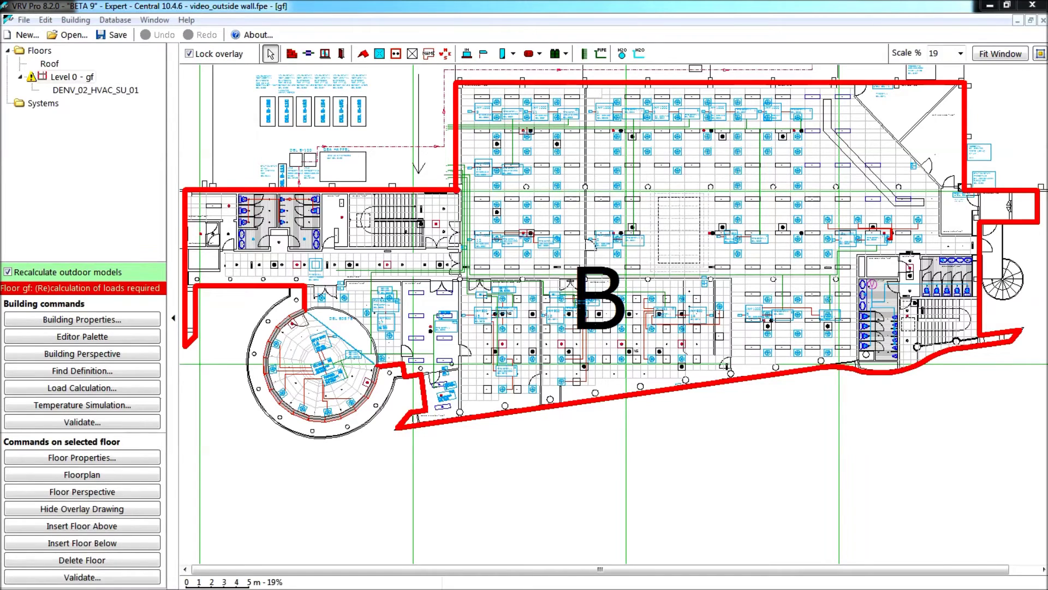
Edit floor gf's overlay drawing and hide its layers 0, Building-text, FP, VIEWPORT, Defpoints and Title block.
{"action": "right_click", "coordinate": [678, 424]}
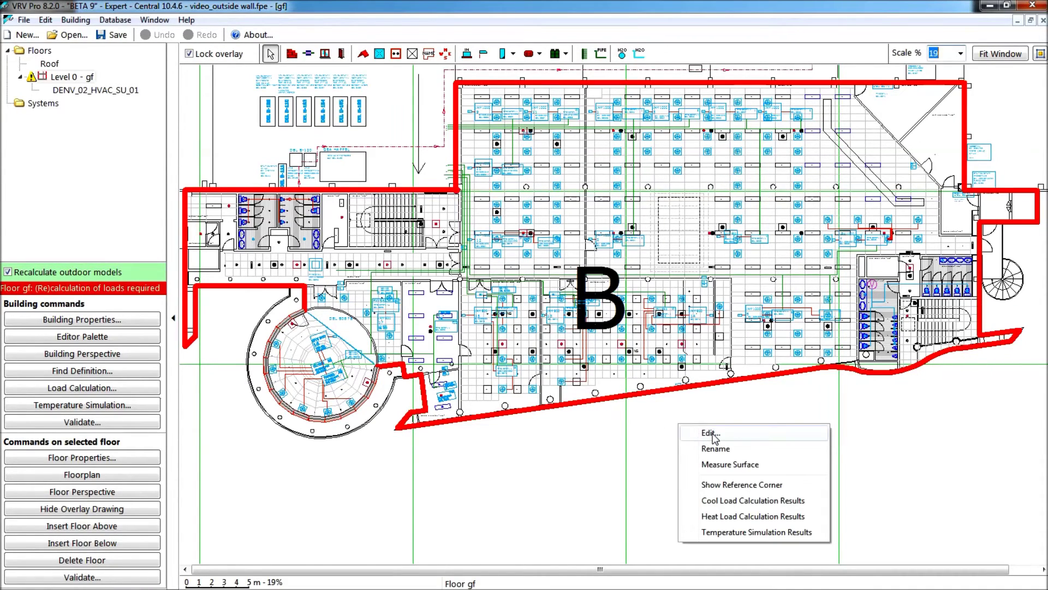
{"action": "left_click", "coordinate": [712, 434]}
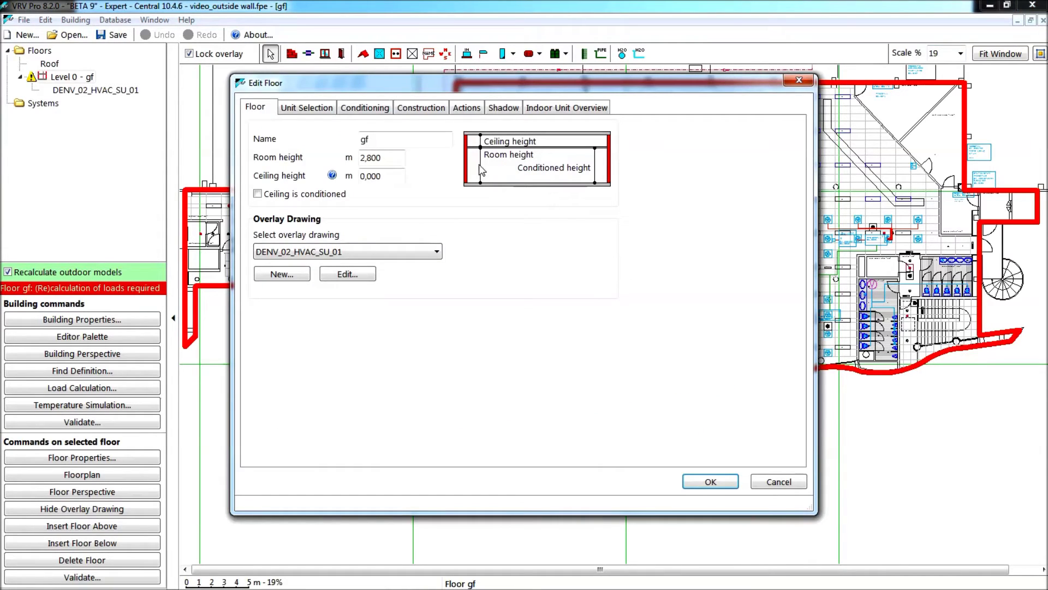
{"action": "left_click", "coordinate": [343, 274]}
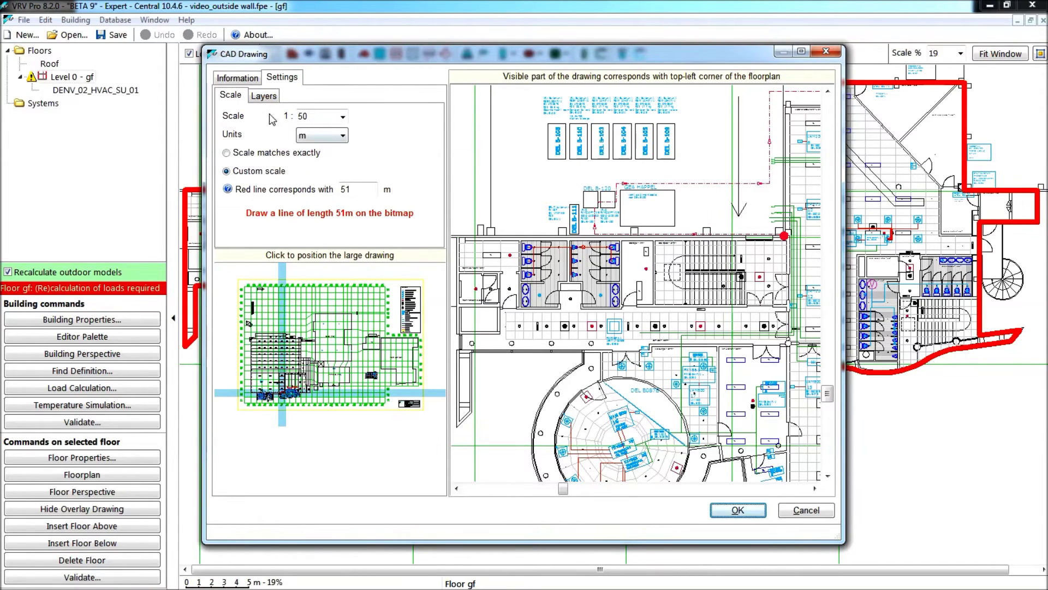
{"action": "left_click", "coordinate": [262, 97]}
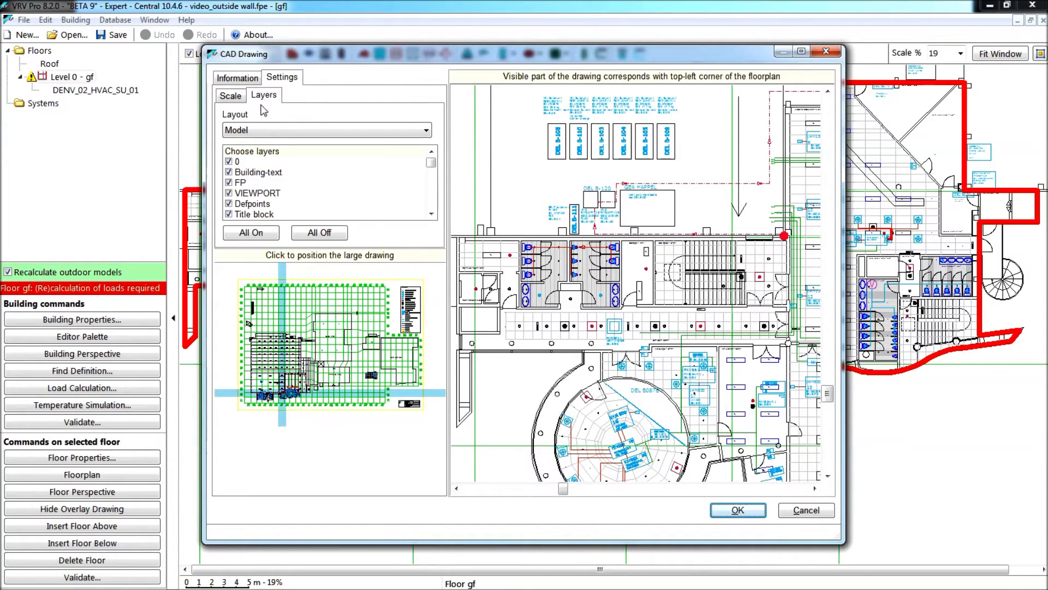
{"action": "left_click", "coordinate": [229, 162]}
{"action": "left_click", "coordinate": [229, 172]}
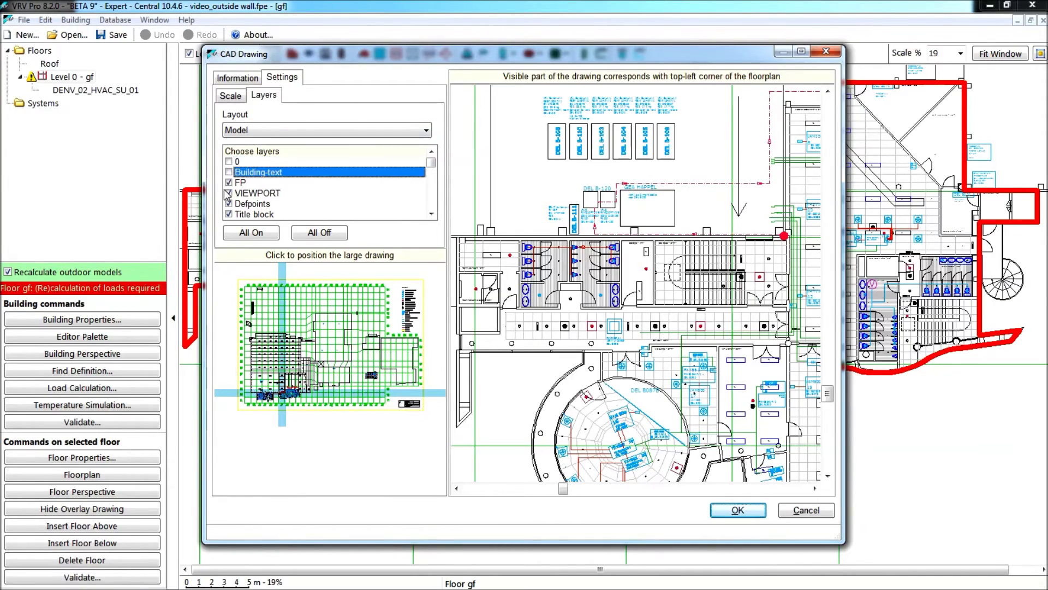
{"action": "left_click", "coordinate": [229, 182]}
{"action": "left_click", "coordinate": [229, 192]}
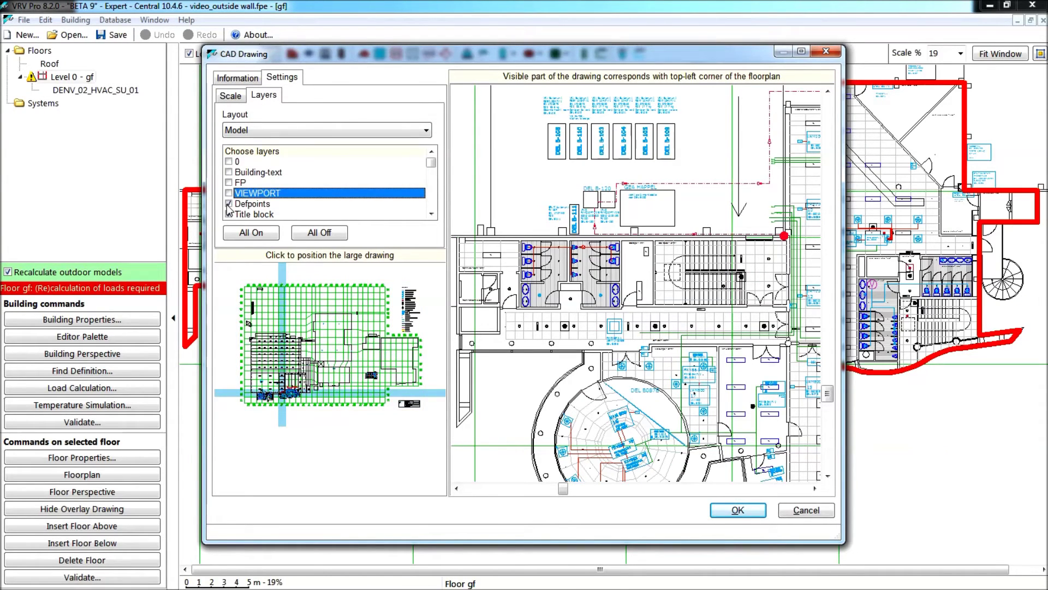
{"action": "left_click", "coordinate": [228, 203]}
{"action": "left_click", "coordinate": [229, 214]}
Hide the overlay layers Zone-grid-text, Elec-LS-luidsprekers, Elec-LS-luidsprekers-text and Elec-LS-armaturen.
{"action": "left_click", "coordinate": [431, 213]}
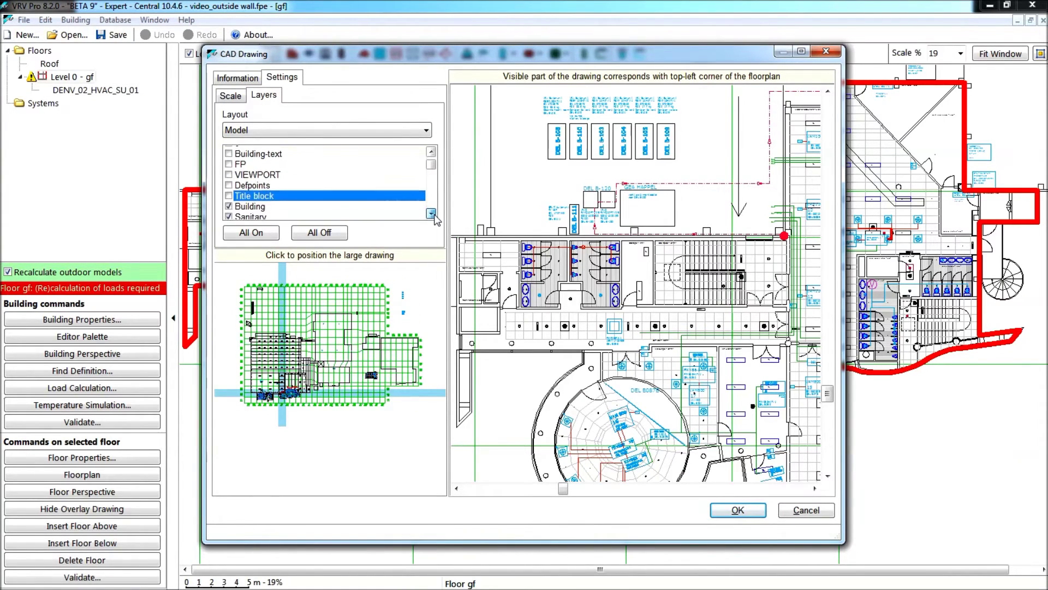
{"action": "left_click", "coordinate": [432, 213]}
{"action": "left_click", "coordinate": [432, 213]}
{"action": "left_click", "coordinate": [431, 214]}
{"action": "left_click", "coordinate": [431, 214]}
{"action": "left_click", "coordinate": [431, 214]}
{"action": "left_click", "coordinate": [431, 213]}
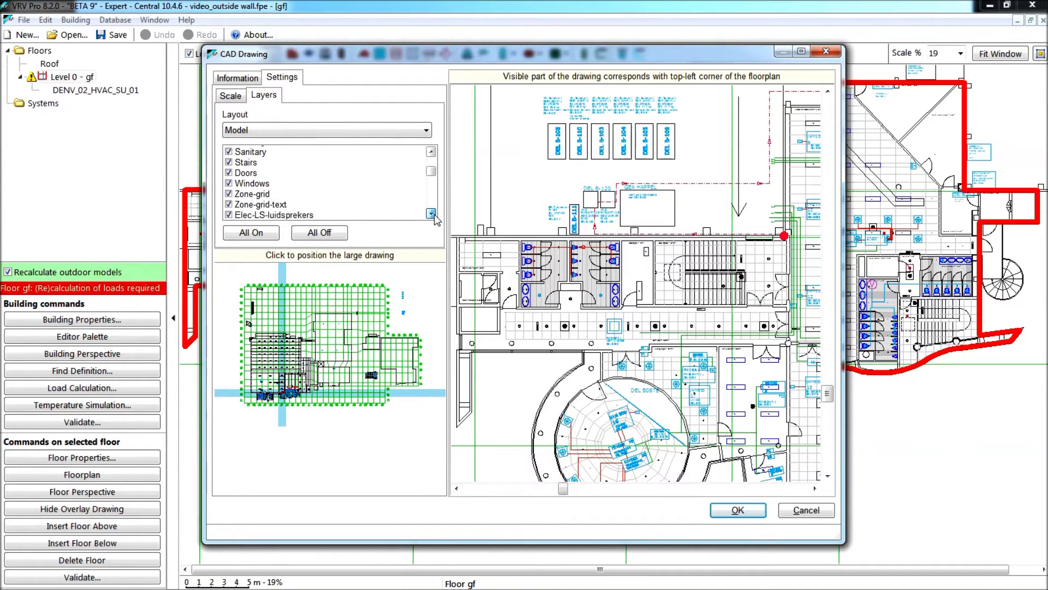
{"action": "left_click", "coordinate": [431, 213]}
{"action": "left_click", "coordinate": [431, 214]}
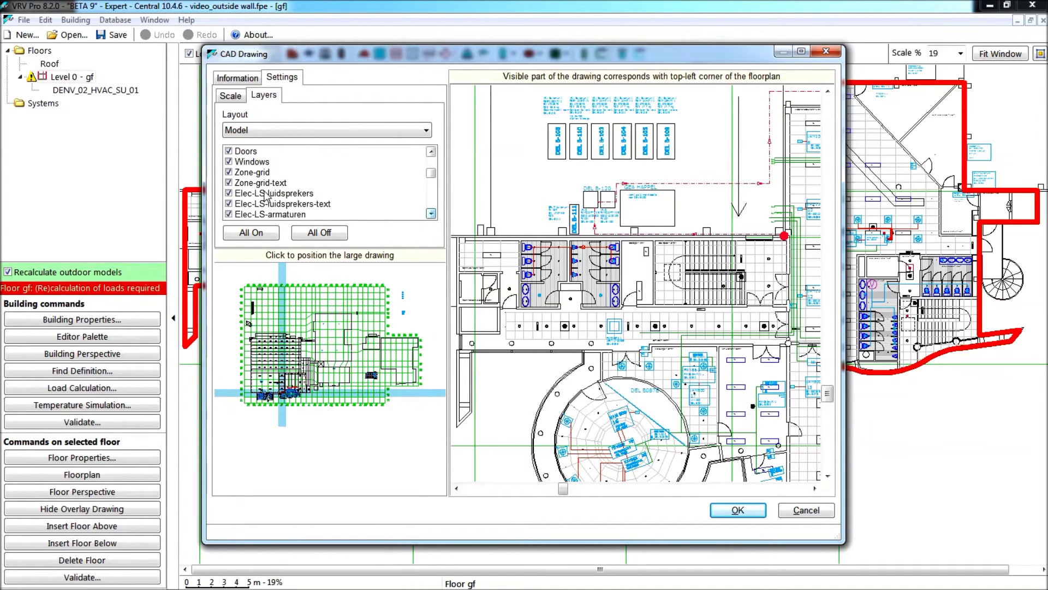
{"action": "left_click", "coordinate": [228, 182]}
{"action": "left_click", "coordinate": [229, 193]}
{"action": "left_click", "coordinate": [228, 204]}
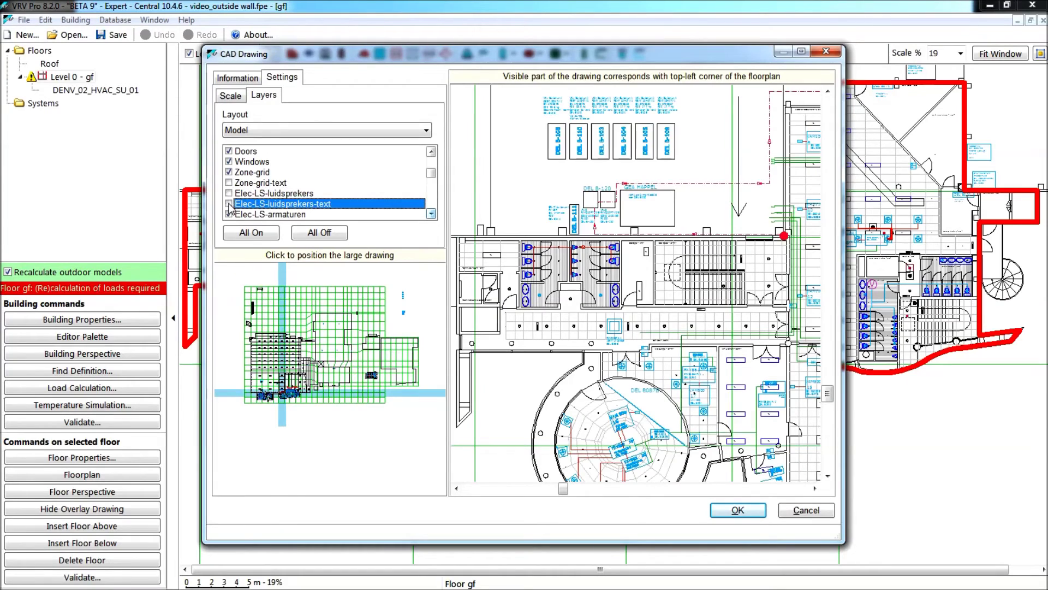
{"action": "left_click", "coordinate": [228, 214]}
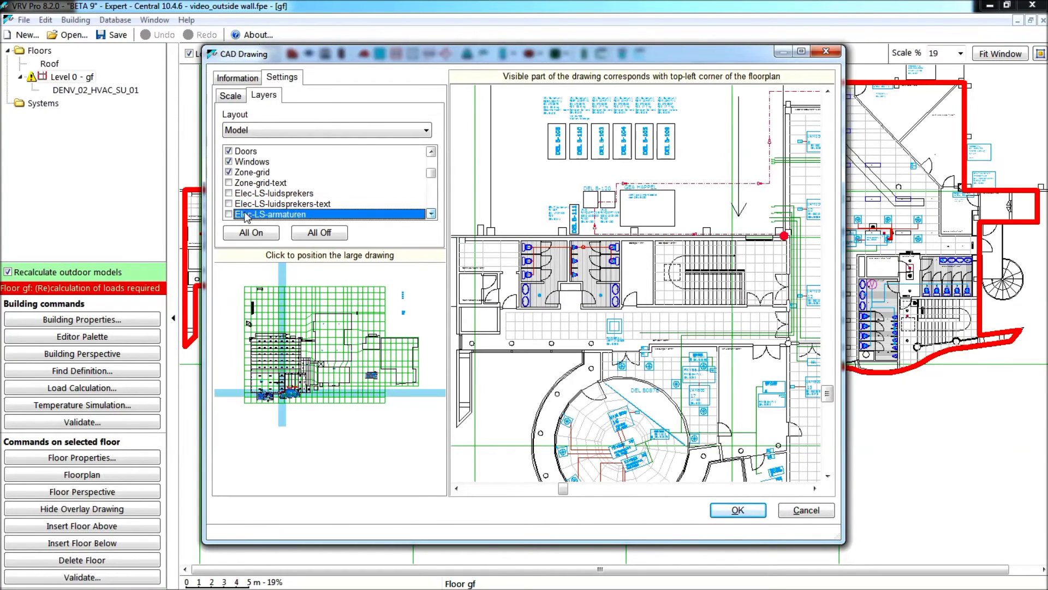
Hide the overlay layers Airco, Airco-plafondtoestellen, Airco-flexibels, Zone-roomname-m², ROOSTERS and Airco-te behouden leidingen.
{"action": "left_click", "coordinate": [431, 214]}
{"action": "scroll", "coordinate": [432, 217], "scroll_direction": "down", "scroll_amount": 4}
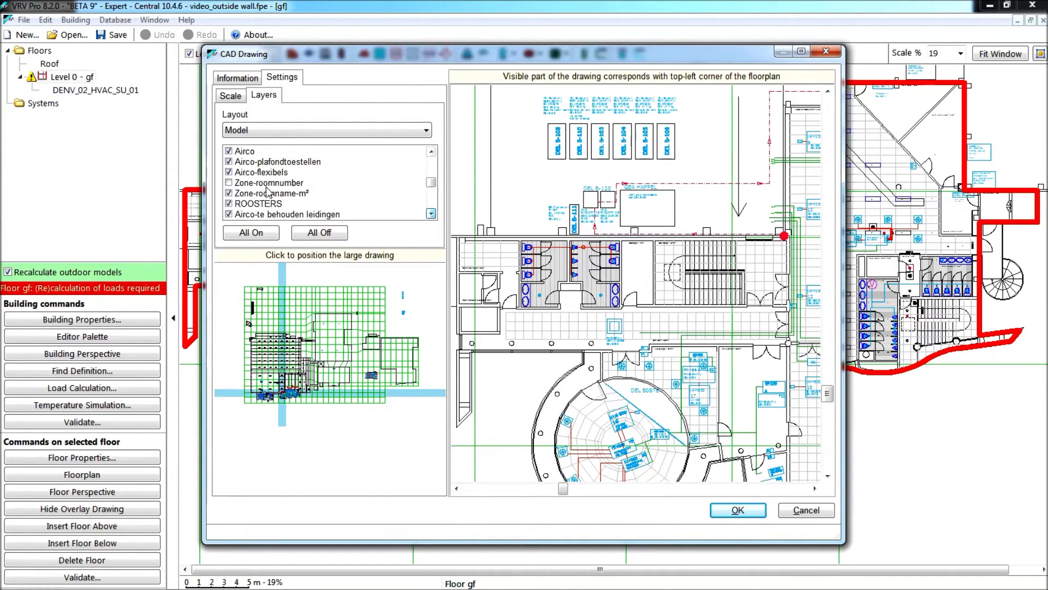
{"action": "left_click", "coordinate": [229, 151]}
{"action": "left_click", "coordinate": [229, 161]}
{"action": "left_click", "coordinate": [229, 172]}
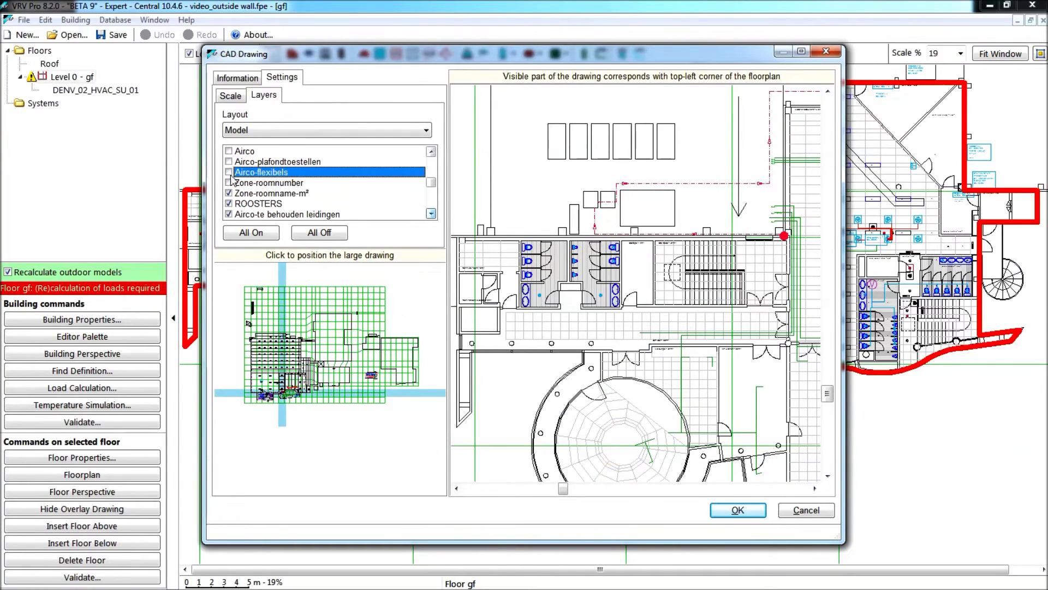
{"action": "left_click", "coordinate": [229, 192]}
{"action": "left_click", "coordinate": [229, 203]}
{"action": "left_click", "coordinate": [229, 214]}
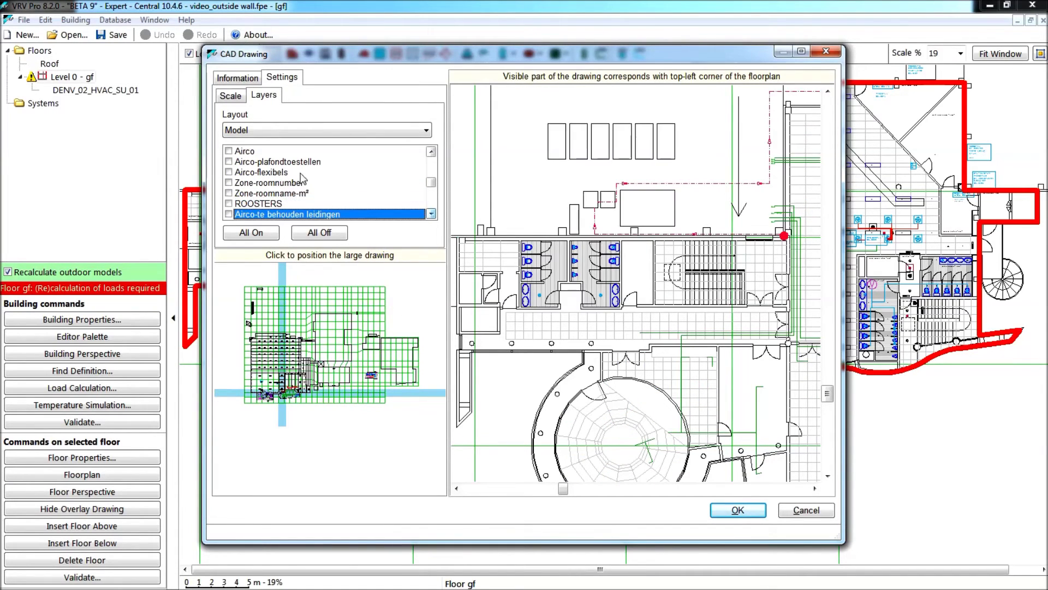
Hide the overlay layers Plafondtegels, Airco-(nieuwe) leidingen, KADER, Afvoer, pulsie and Airco-koperleidingen.
{"action": "scroll", "coordinate": [431, 180], "scroll_direction": "up", "scroll_amount": 2}
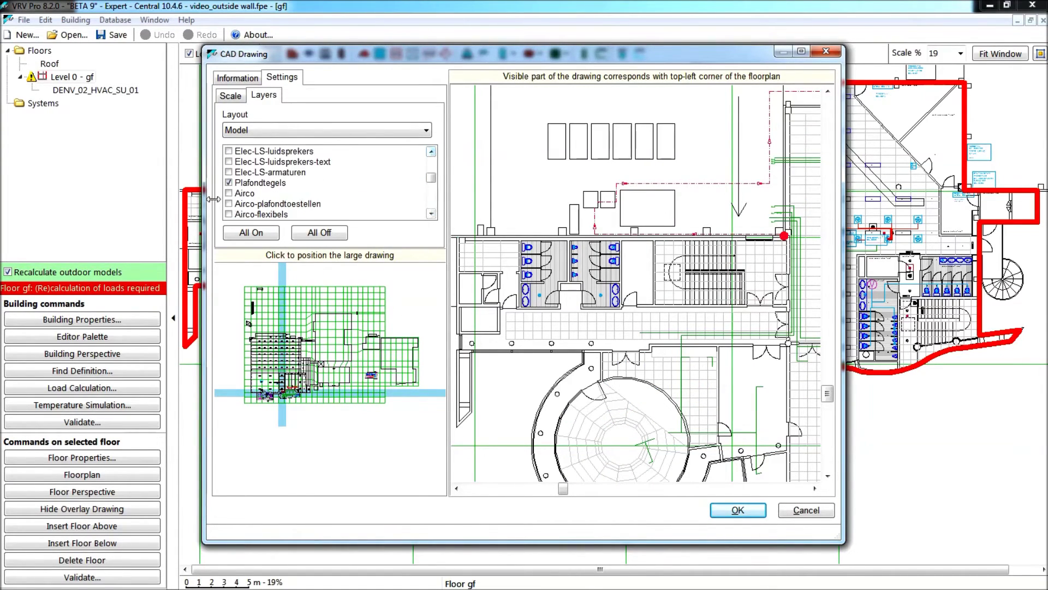
{"action": "left_click", "coordinate": [229, 183]}
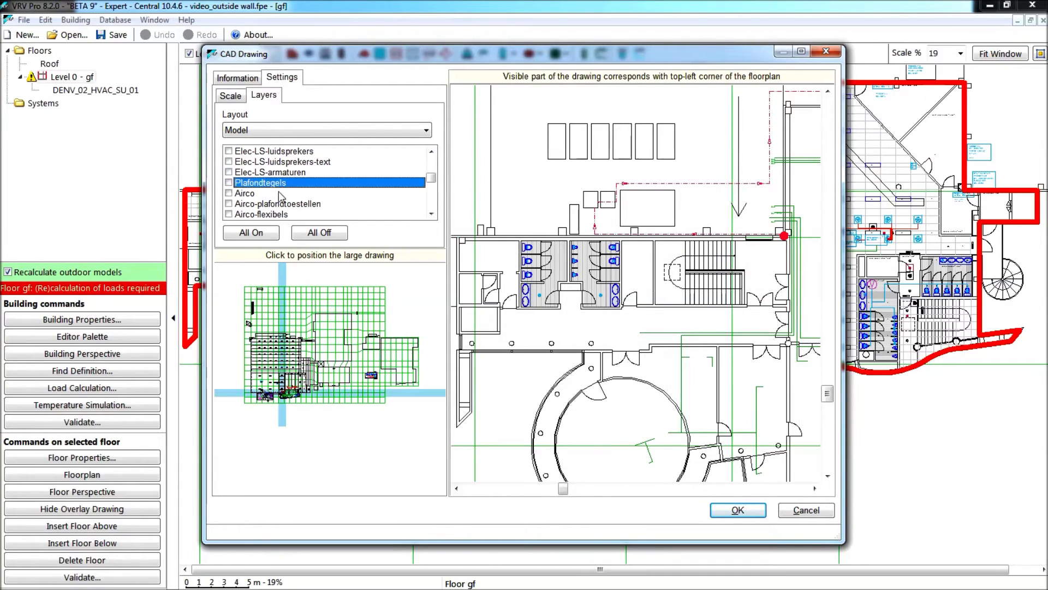
{"action": "left_click", "coordinate": [432, 213]}
{"action": "scroll", "coordinate": [431, 215], "scroll_direction": "down", "scroll_amount": 3}
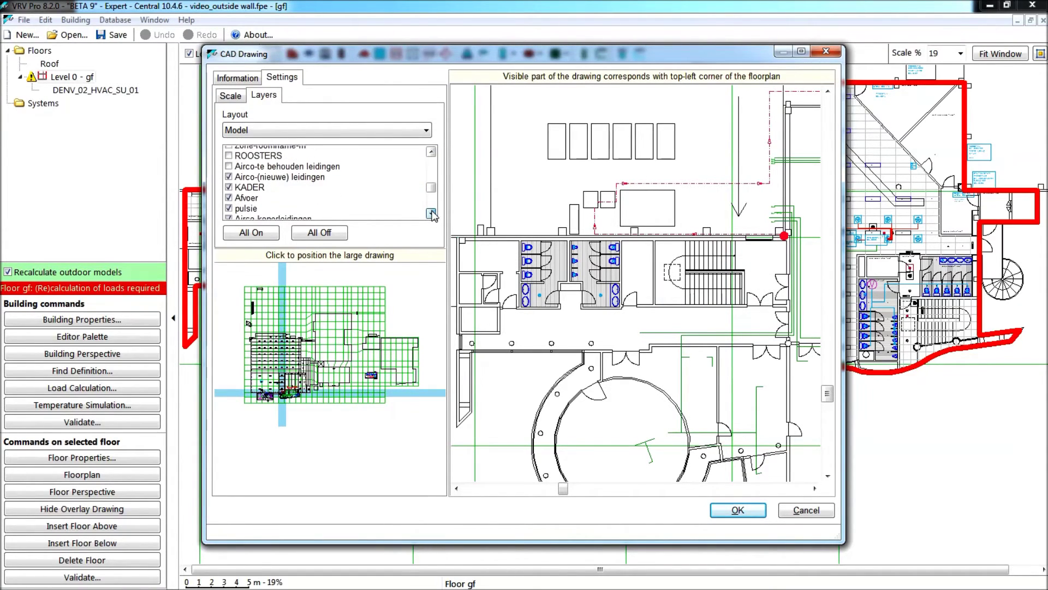
{"action": "left_click", "coordinate": [229, 172]}
{"action": "left_click", "coordinate": [229, 182]}
{"action": "left_click", "coordinate": [229, 192]}
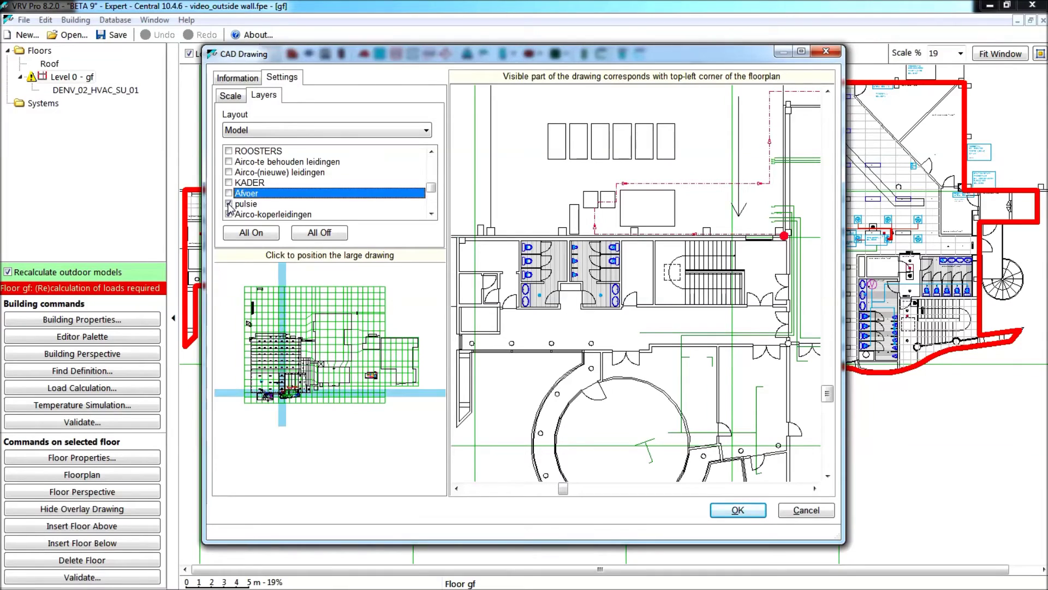
{"action": "left_click", "coordinate": [229, 203]}
{"action": "left_click", "coordinate": [229, 214]}
Hide the overlay layers Air-cleaners, Extractie, plafond_latten, V-57-PULSIE, V-57-PULSIE-HULP, KOELLEIDINGEN and V-57-EXTRACTIE.
{"action": "left_click", "coordinate": [432, 214]}
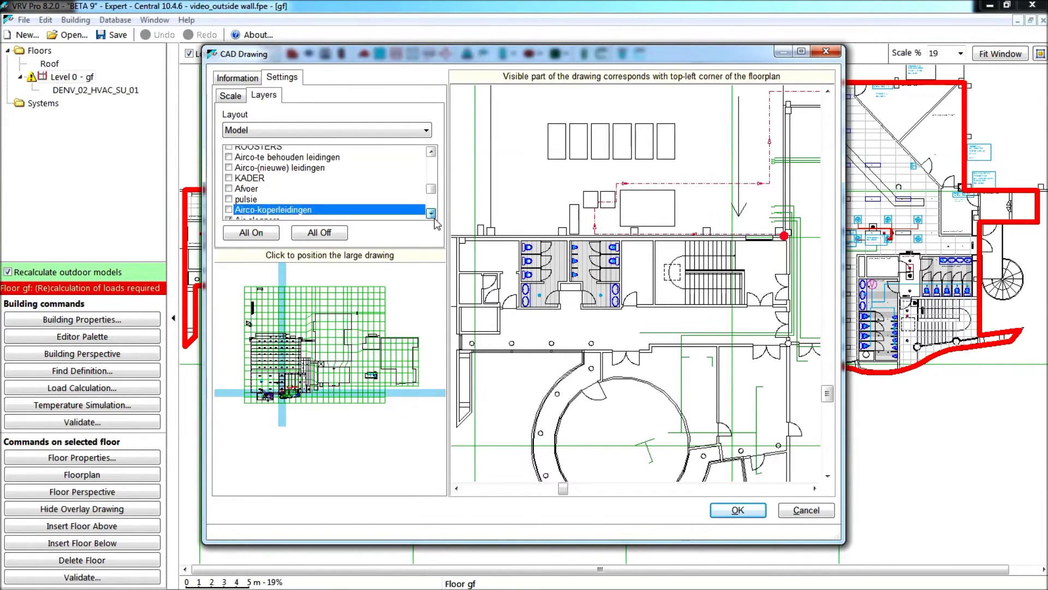
{"action": "left_click", "coordinate": [432, 215]}
{"action": "left_click", "coordinate": [433, 214]}
{"action": "left_click", "coordinate": [432, 215]}
{"action": "left_click", "coordinate": [433, 215]}
{"action": "left_click", "coordinate": [432, 215]}
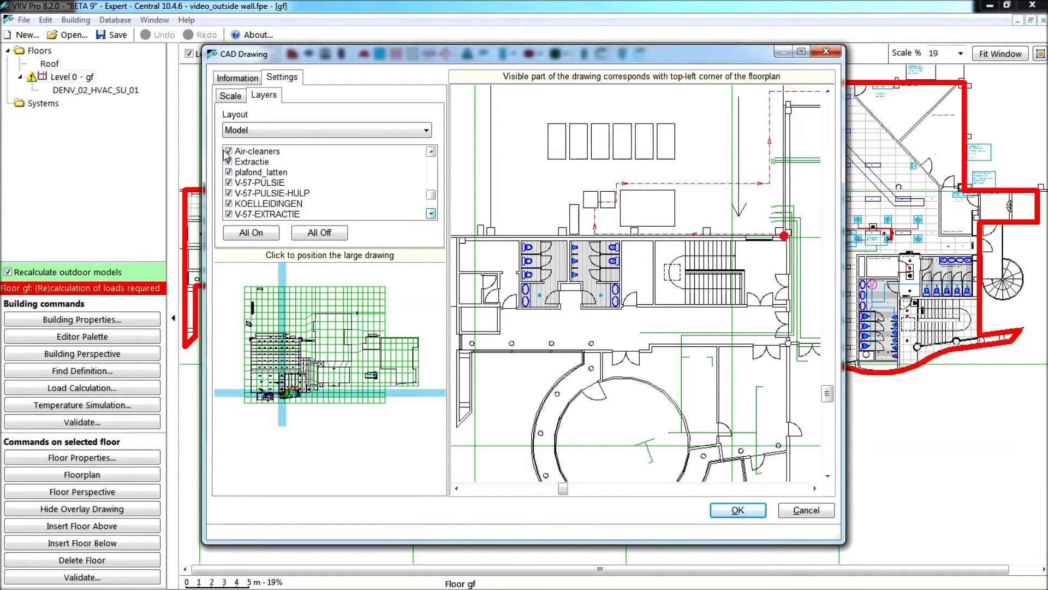
{"action": "left_click", "coordinate": [229, 152]}
{"action": "left_click", "coordinate": [228, 162]}
{"action": "left_click", "coordinate": [229, 172]}
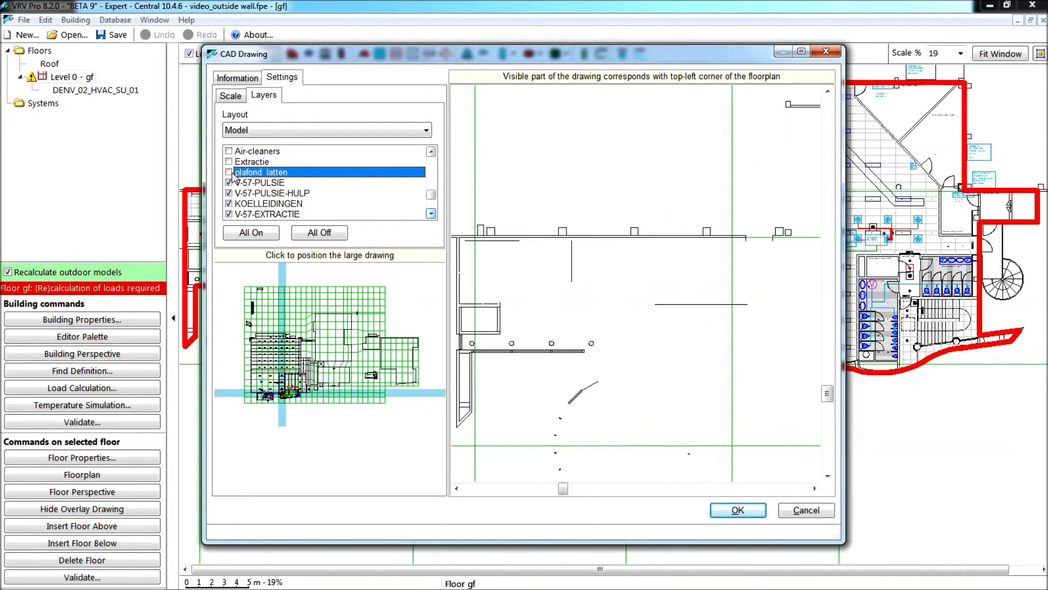
{"action": "left_click", "coordinate": [229, 182]}
{"action": "left_click", "coordinate": [230, 193]}
{"action": "left_click", "coordinate": [229, 204]}
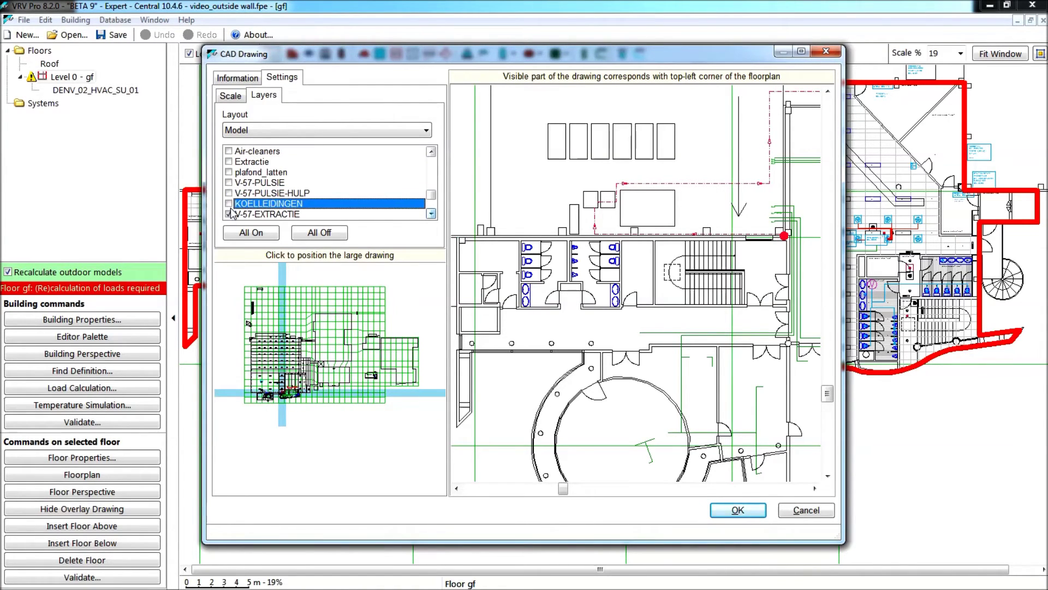
{"action": "left_click", "coordinate": [229, 214]}
Hide layers V-57-EXTRACTIE-HULP, V-57-EXTRAKTIEROOSTERS, V-90-TEKST2.5, R22 leidingen, Airconditioning buitentoestellen, VE-EXTRAKTIE and I-TOUCH BEKABELING, and apply the overlay and floor settings.
{"action": "left_click", "coordinate": [431, 214]}
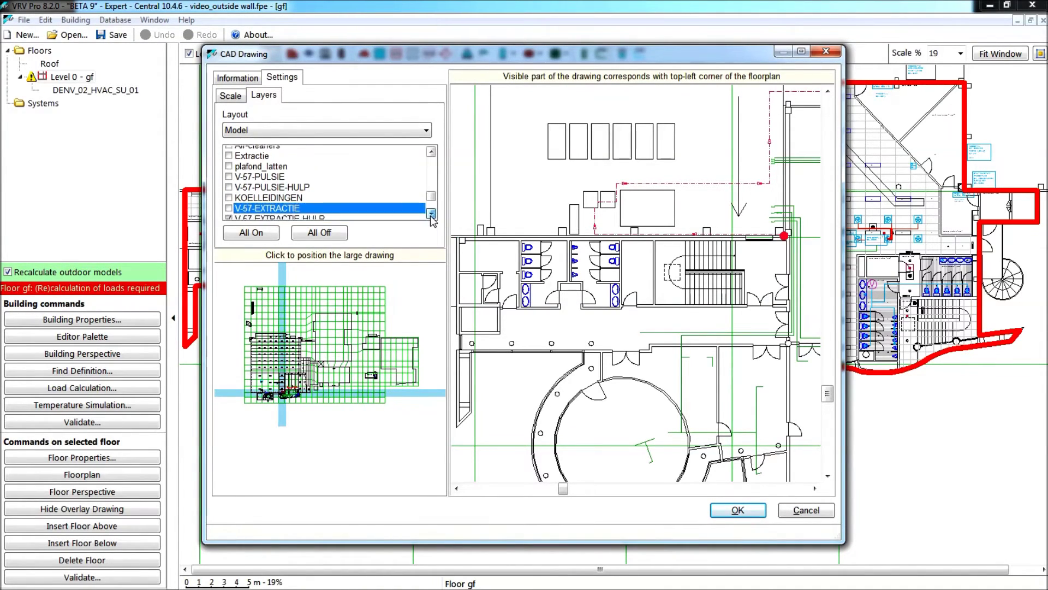
{"action": "left_click", "coordinate": [431, 214]}
{"action": "left_click", "coordinate": [431, 214]}
{"action": "left_click", "coordinate": [431, 214]}
{"action": "left_click", "coordinate": [431, 214]}
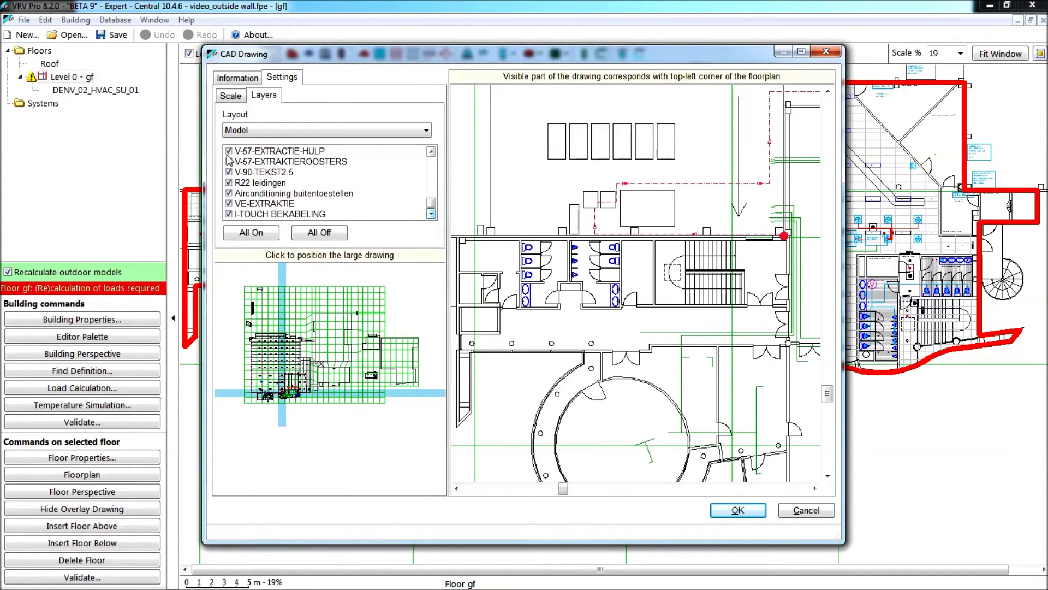
{"action": "left_click", "coordinate": [230, 151]}
{"action": "left_click", "coordinate": [229, 162]}
{"action": "left_click", "coordinate": [229, 172]}
{"action": "left_click", "coordinate": [229, 182]}
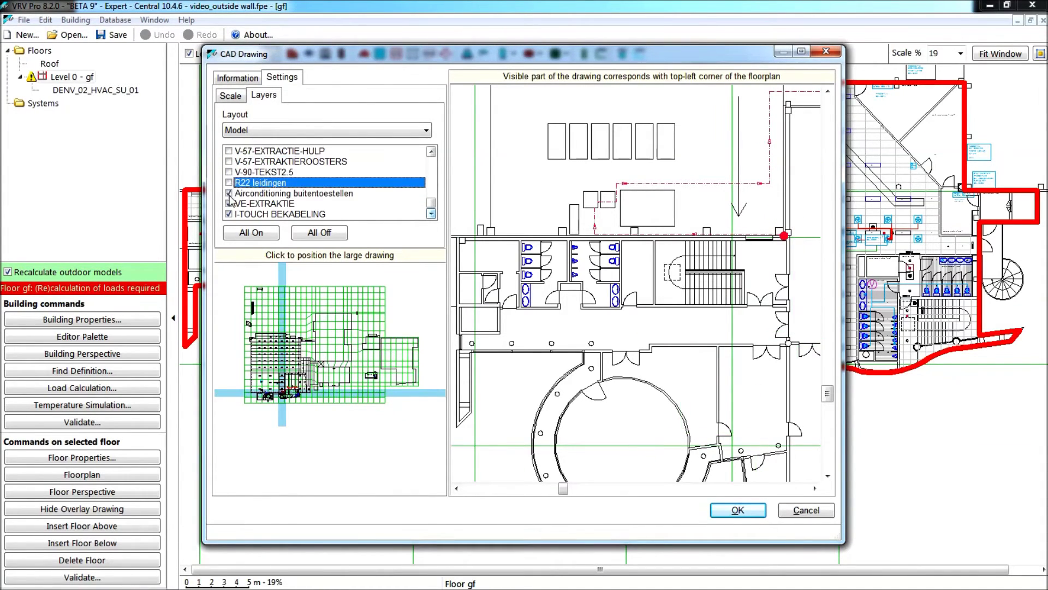
{"action": "left_click", "coordinate": [230, 193]}
{"action": "left_click", "coordinate": [230, 203]}
{"action": "left_click", "coordinate": [230, 214]}
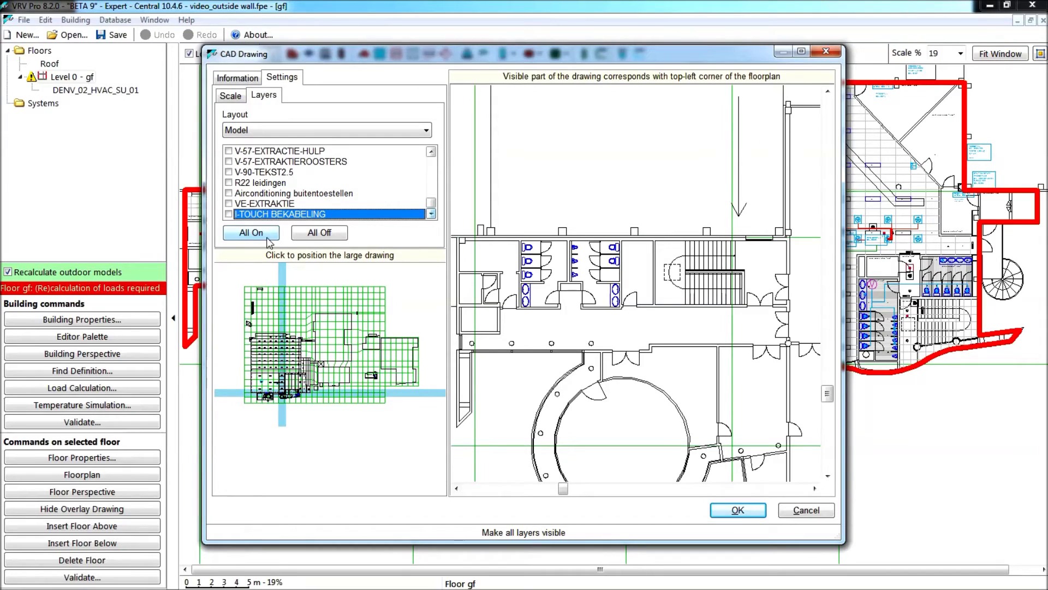
{"action": "left_click", "coordinate": [738, 510]}
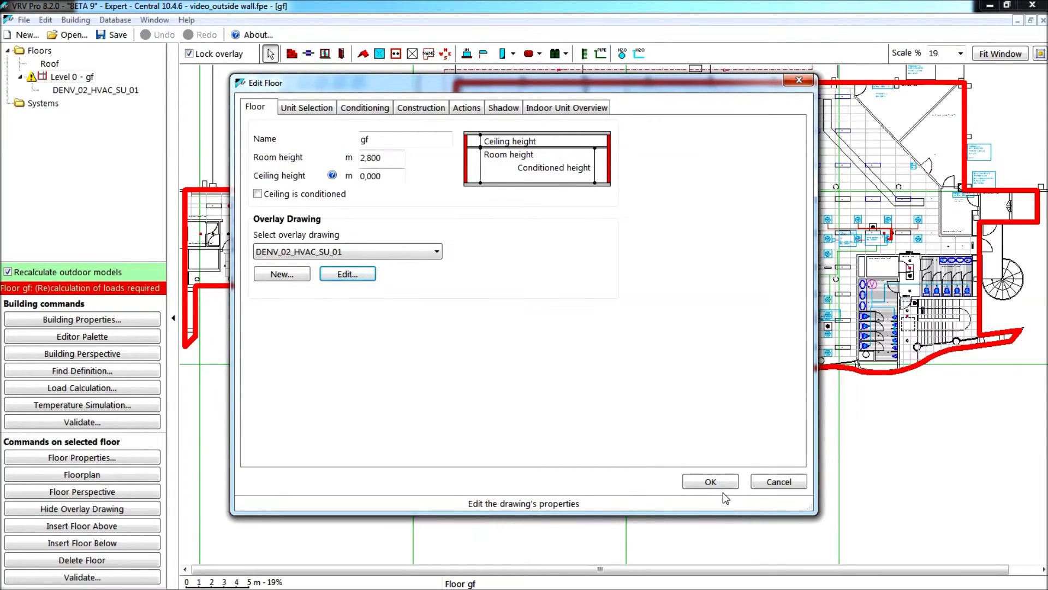
{"action": "left_click", "coordinate": [711, 481]}
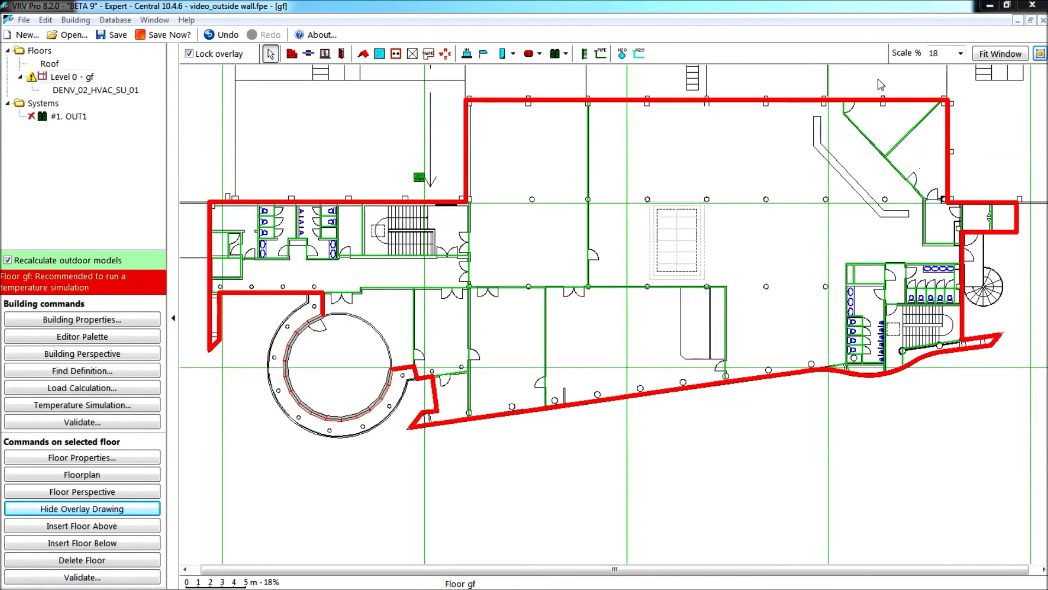
Hide the overlay drawing and place two indoor units side by side in the upper part of the smaller grey room.
{"action": "left_click", "coordinate": [102, 509]}
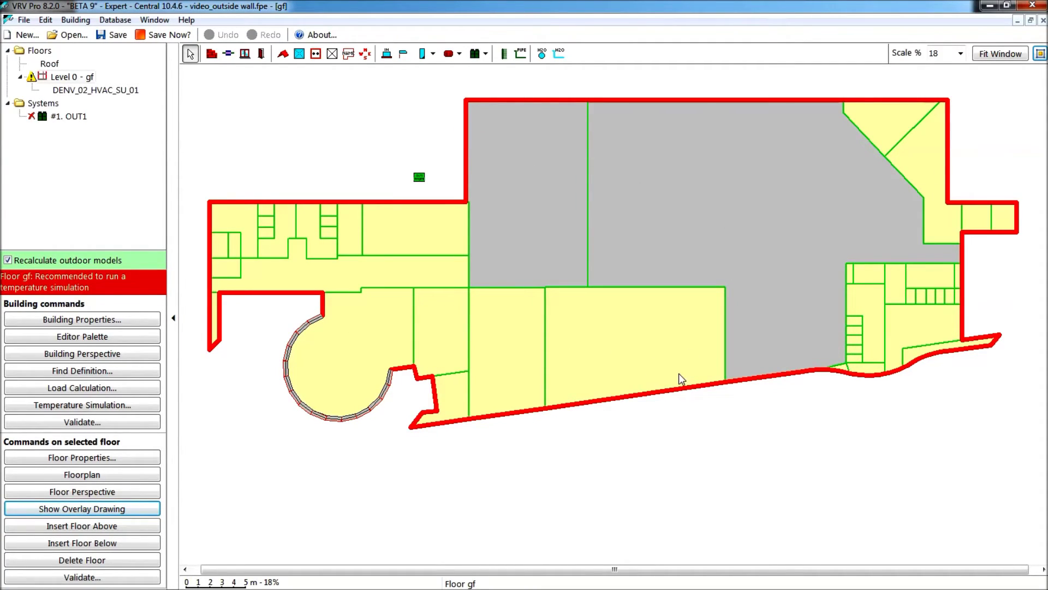
{"action": "left_click", "coordinate": [387, 54]}
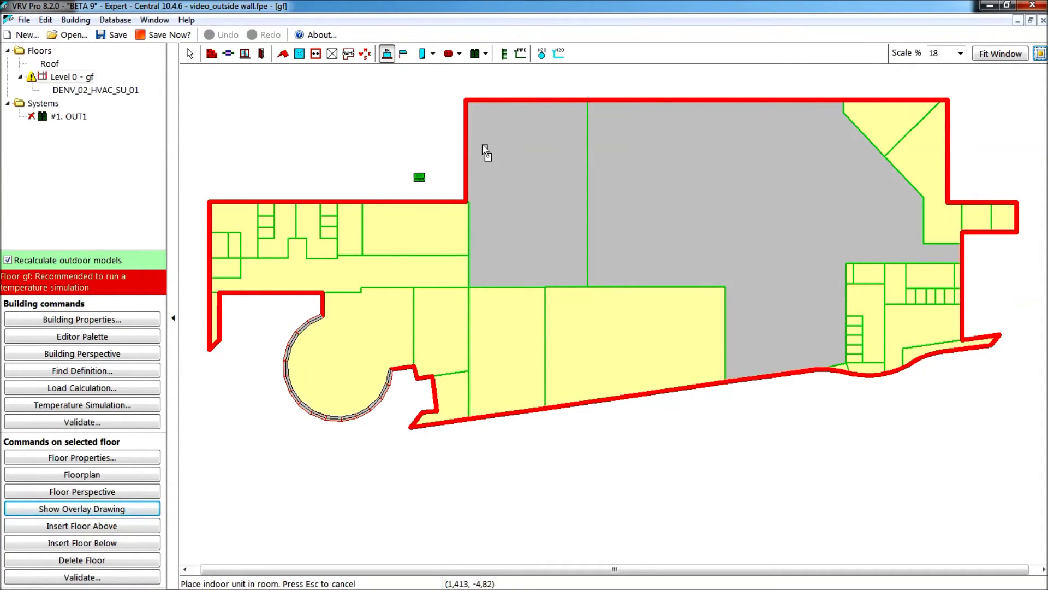
{"action": "left_click", "coordinate": [481, 147]}
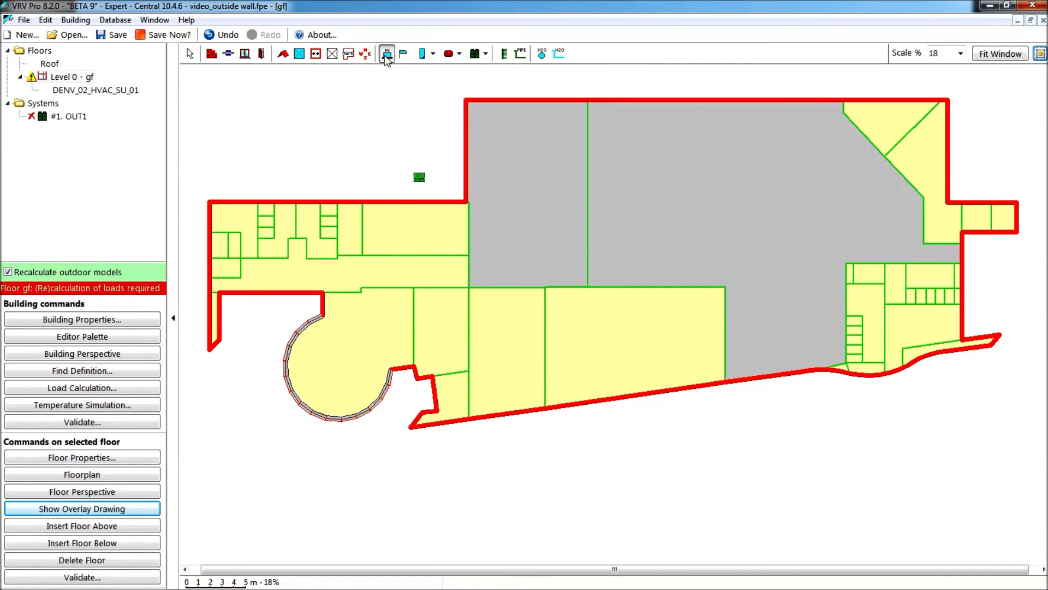
{"action": "left_click", "coordinate": [486, 139]}
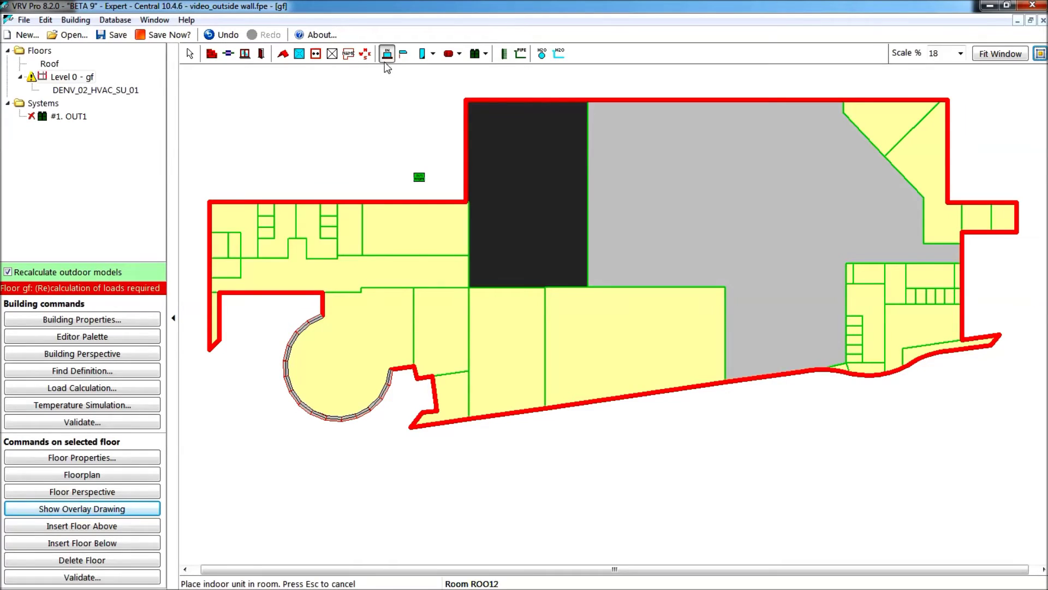
{"action": "left_click", "coordinate": [490, 143]}
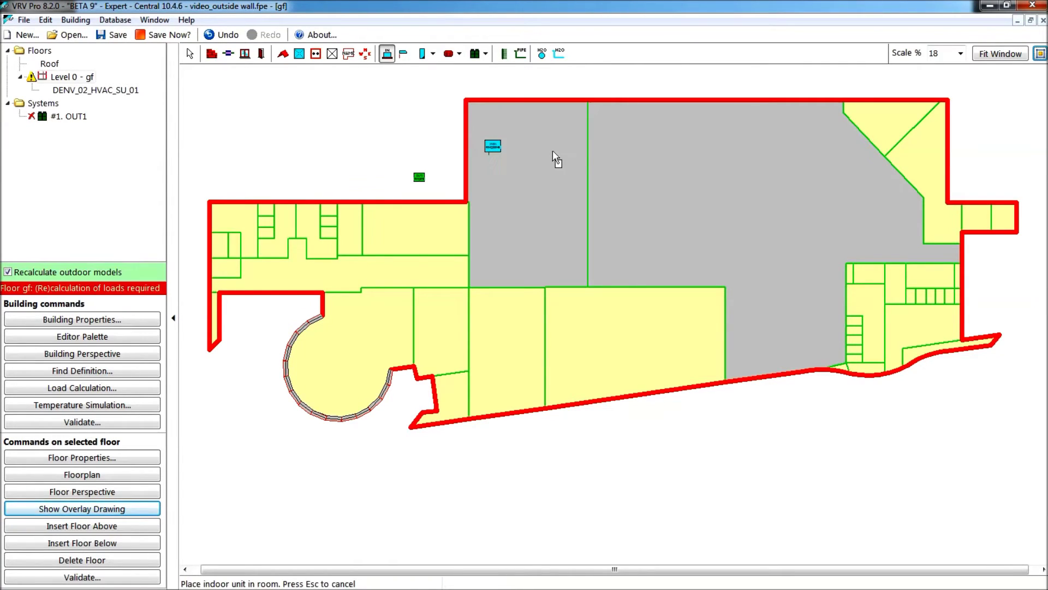
{"action": "left_click", "coordinate": [543, 143]}
Place four more indoor units in a row across the upper part of the large grey room and return to selection mode.
{"action": "left_click", "coordinate": [622, 146]}
{"action": "left_click", "coordinate": [687, 146]}
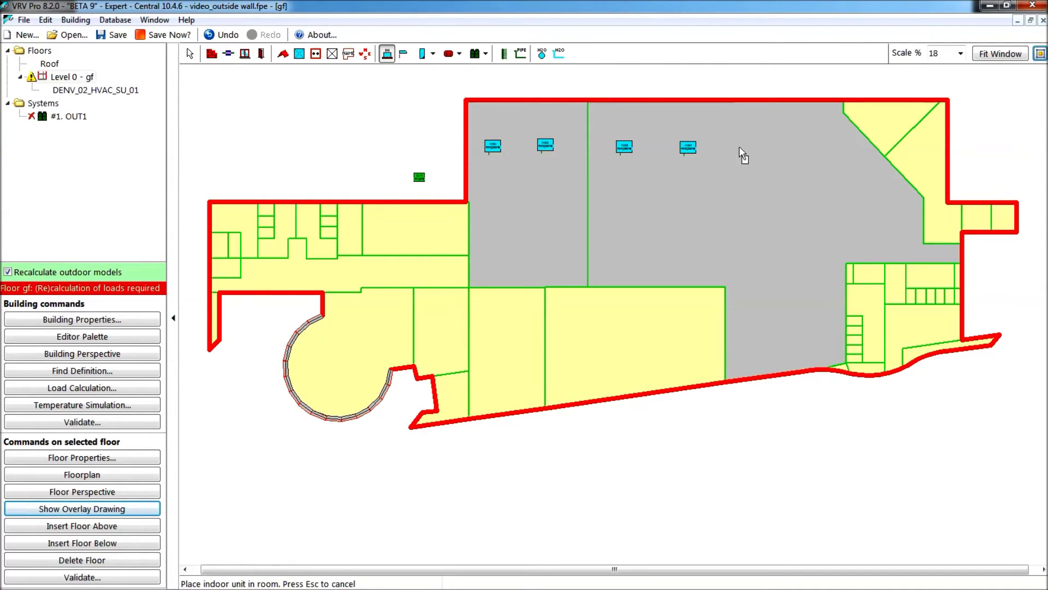
{"action": "left_click", "coordinate": [739, 146]}
{"action": "left_click", "coordinate": [813, 145]}
{"action": "left_click", "coordinate": [189, 55]}
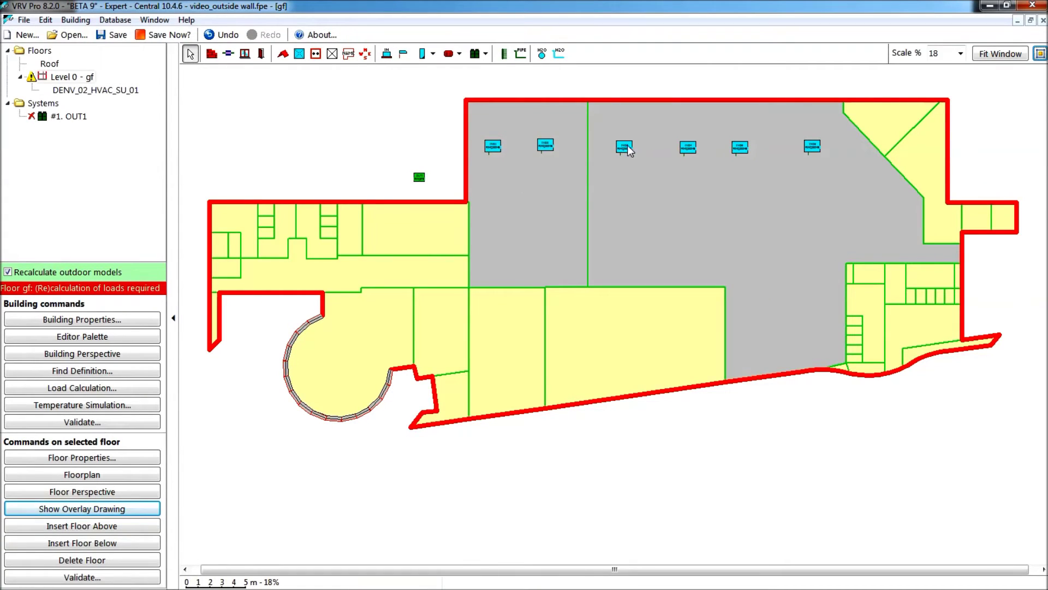
Draw the main refrigerant pipe from the last indoor unit in the large grey room, with a corner below it, to the outdoor unit.
{"action": "left_click", "coordinate": [521, 54]}
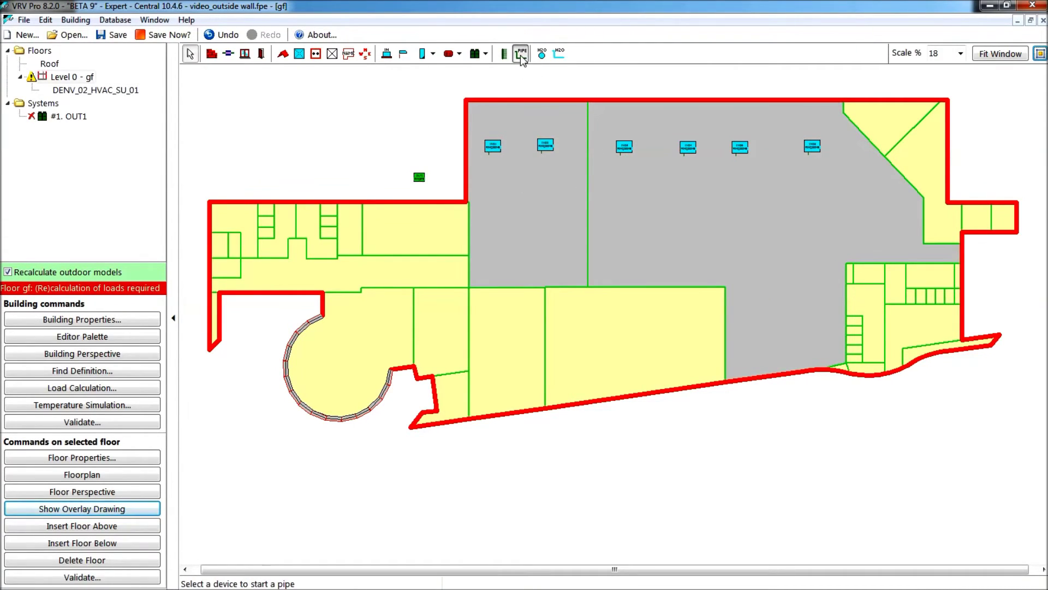
{"action": "left_click", "coordinate": [812, 147]}
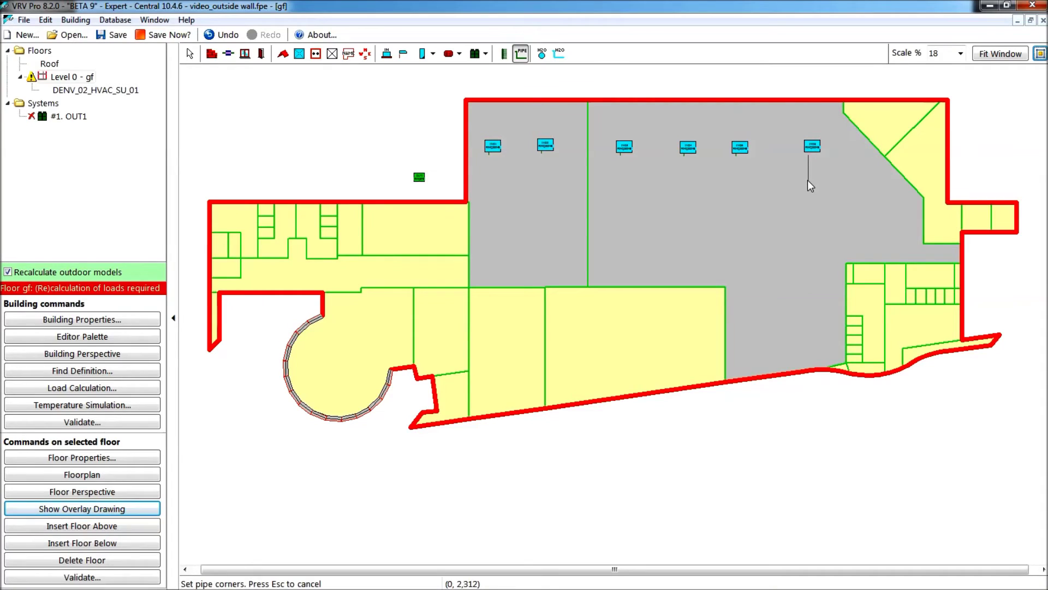
{"action": "left_click", "coordinate": [808, 179]}
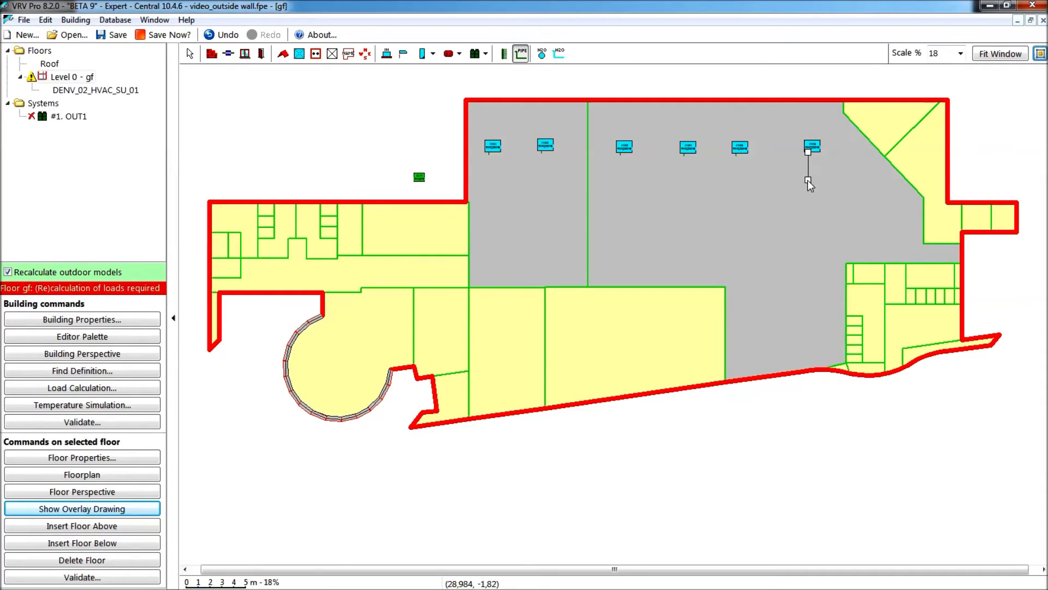
{"action": "left_click", "coordinate": [420, 177]}
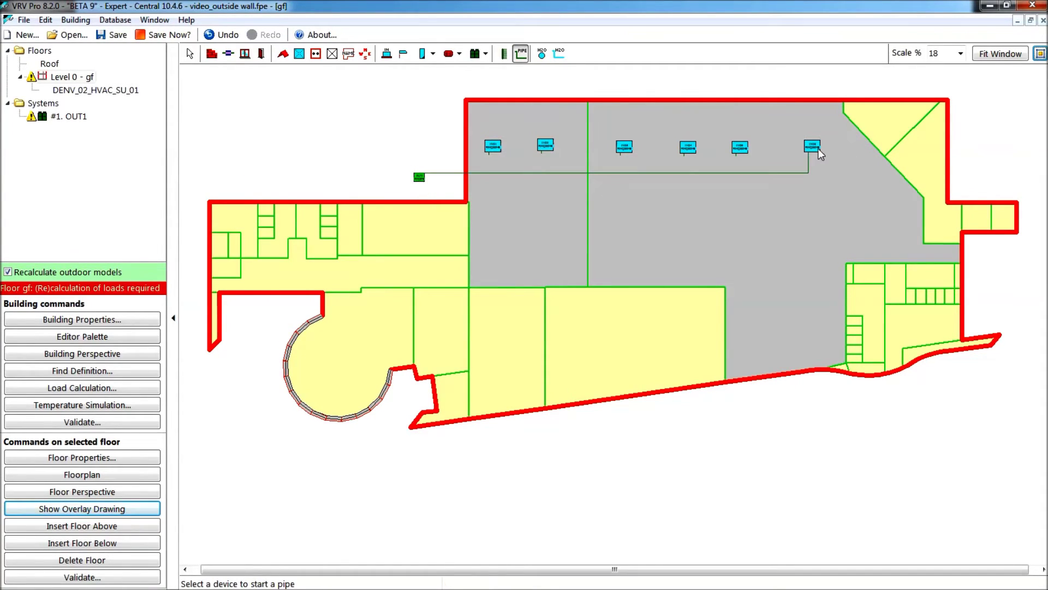
Connect both indoor units in the smaller grey room straight down to the main pipe.
{"action": "left_click", "coordinate": [493, 146]}
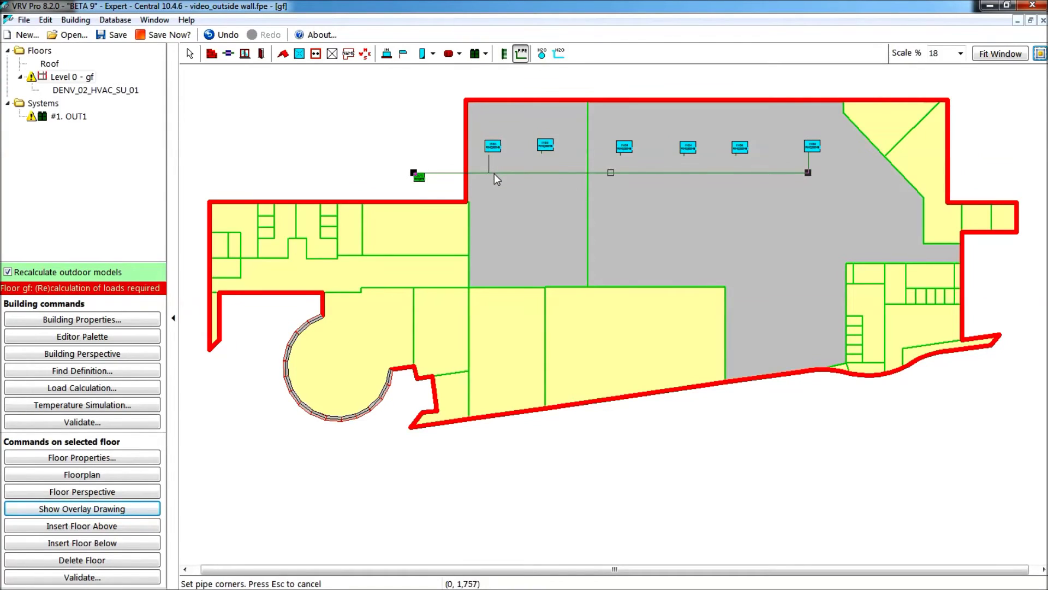
{"action": "left_click", "coordinate": [497, 173]}
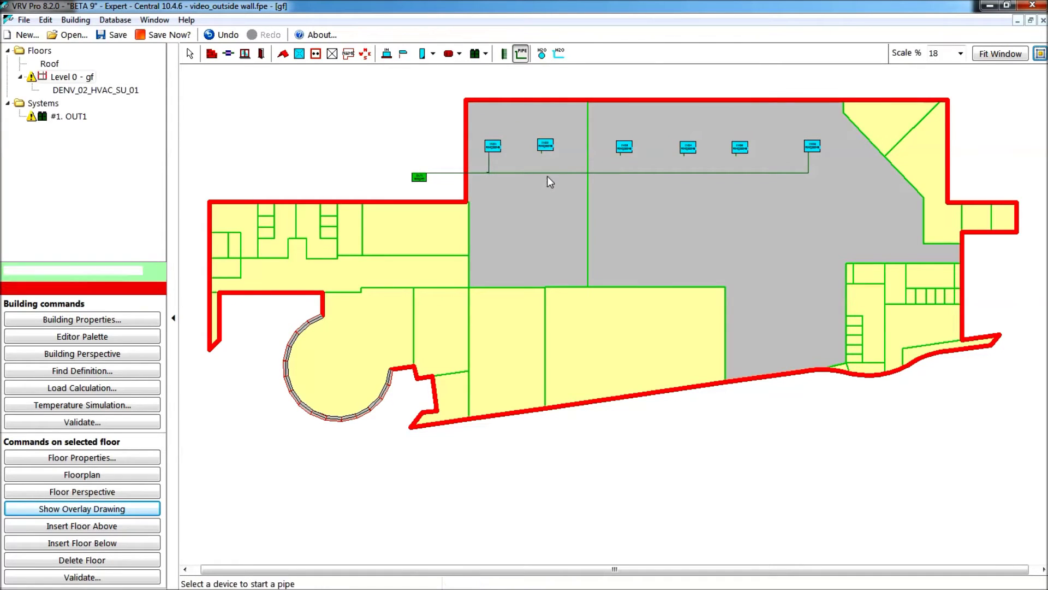
{"action": "left_click", "coordinate": [544, 146]}
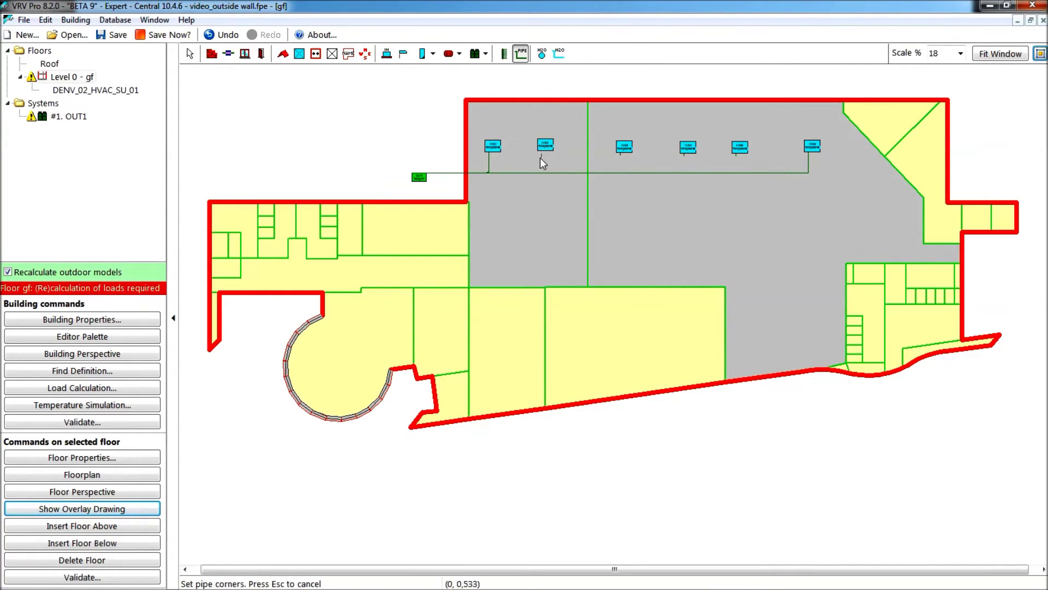
{"action": "left_click", "coordinate": [540, 172]}
Connect the three remaining indoor units in the large grey room straight down to the main pipe.
{"action": "left_click", "coordinate": [626, 146]}
{"action": "left_click", "coordinate": [623, 173]}
{"action": "left_click", "coordinate": [684, 146]}
{"action": "left_click", "coordinate": [684, 172]}
{"action": "left_click", "coordinate": [740, 148]}
{"action": "left_click", "coordinate": [740, 173]}
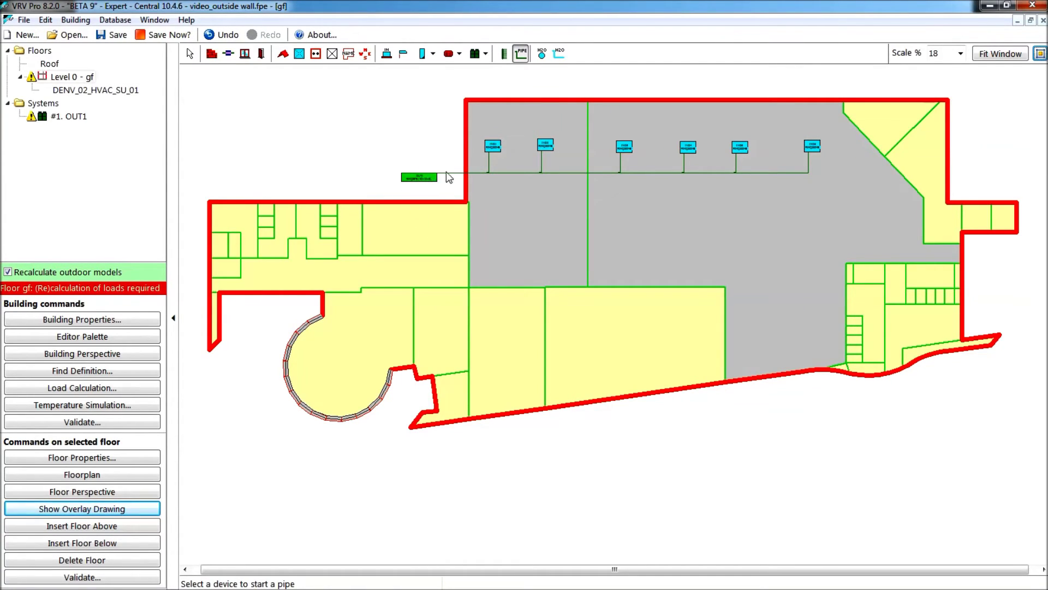
Turn on the piping labels in the show/hide settings and close them.
{"action": "left_click", "coordinate": [82, 336]}
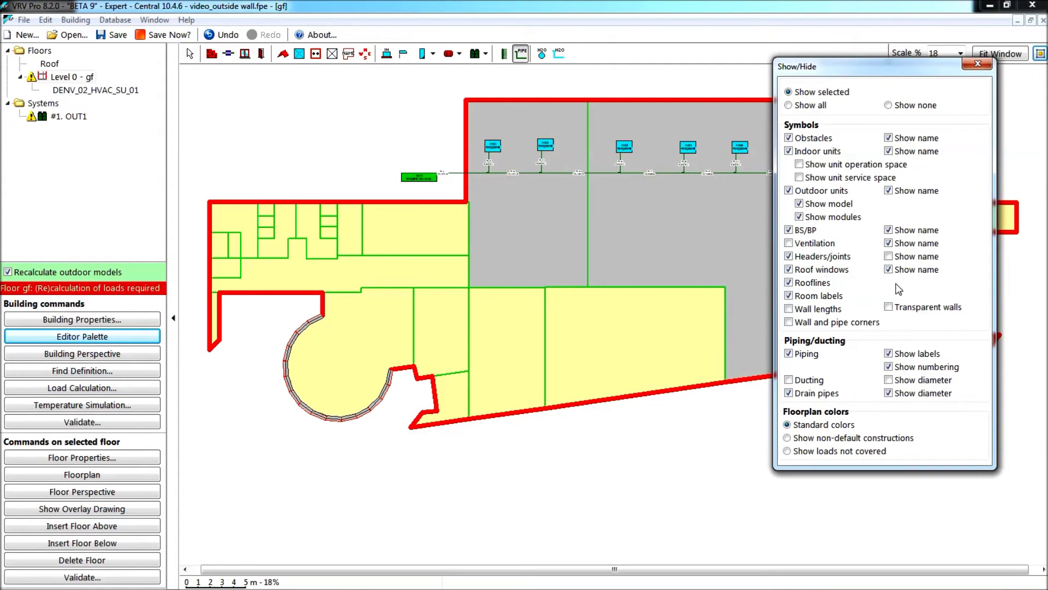
{"action": "left_click", "coordinate": [903, 356]}
{"action": "left_click", "coordinate": [977, 65]}
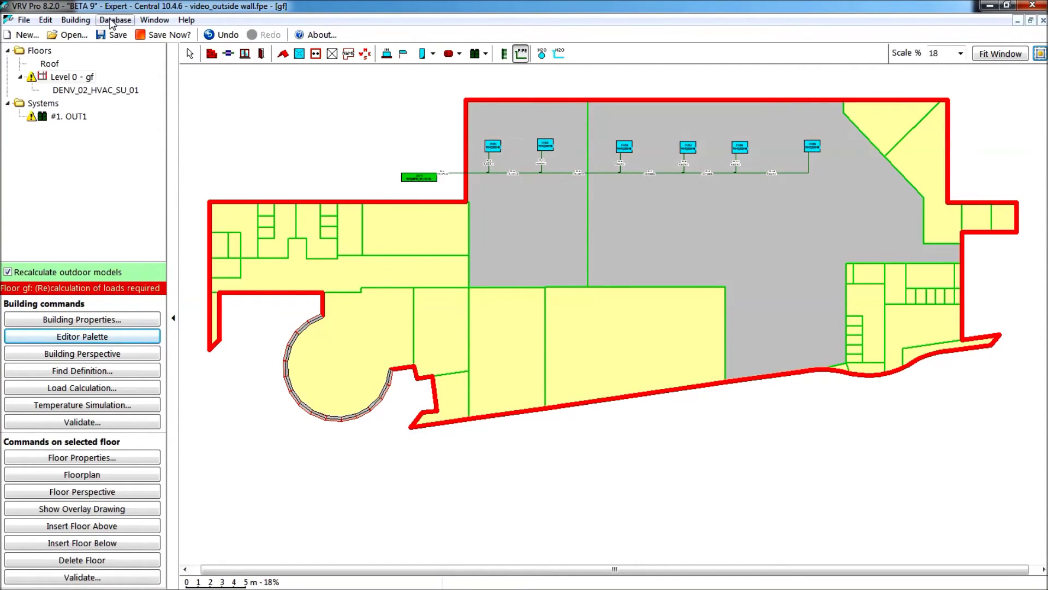
Save the design into the AutoCAD file VRVPro_1_DENV_02_HVAC_SU_01.dwg without keeping the original layer visibility, accepting the validation options.
{"action": "left_click", "coordinate": [76, 20]}
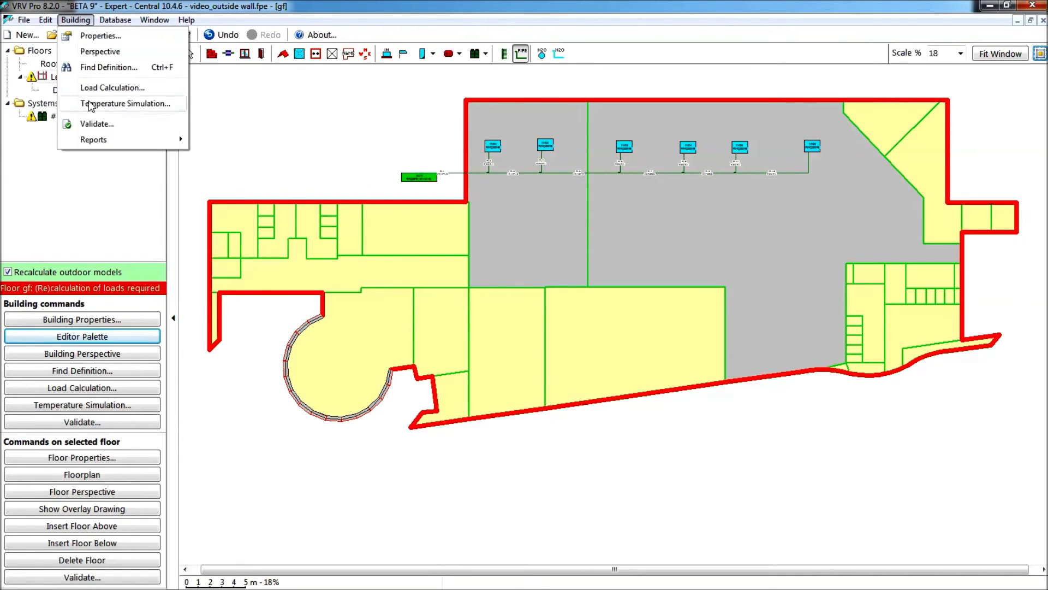
{"action": "mouse_move", "coordinate": [100, 142]}
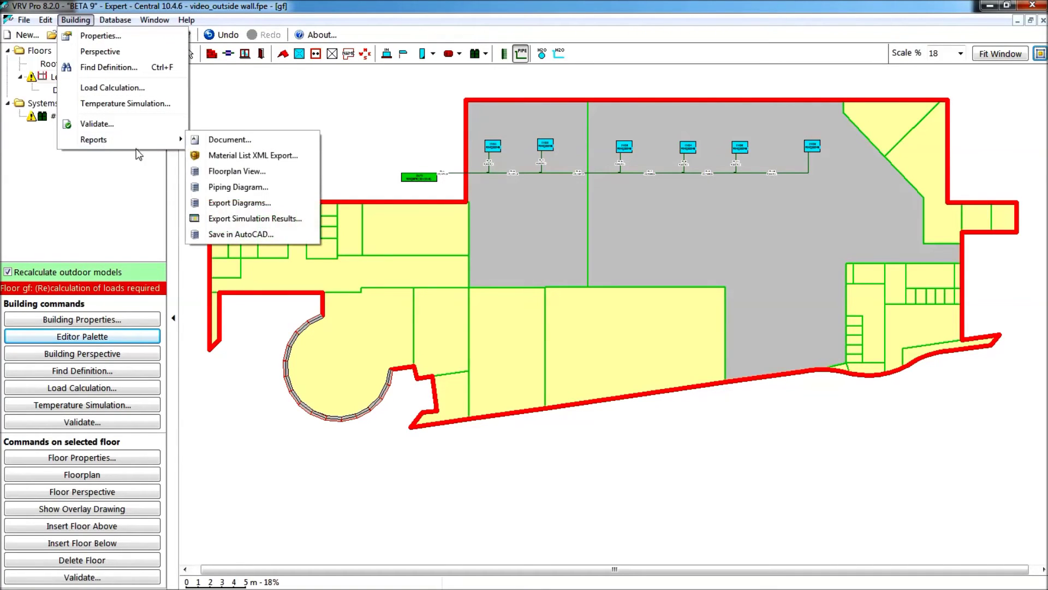
{"action": "left_click", "coordinate": [237, 236]}
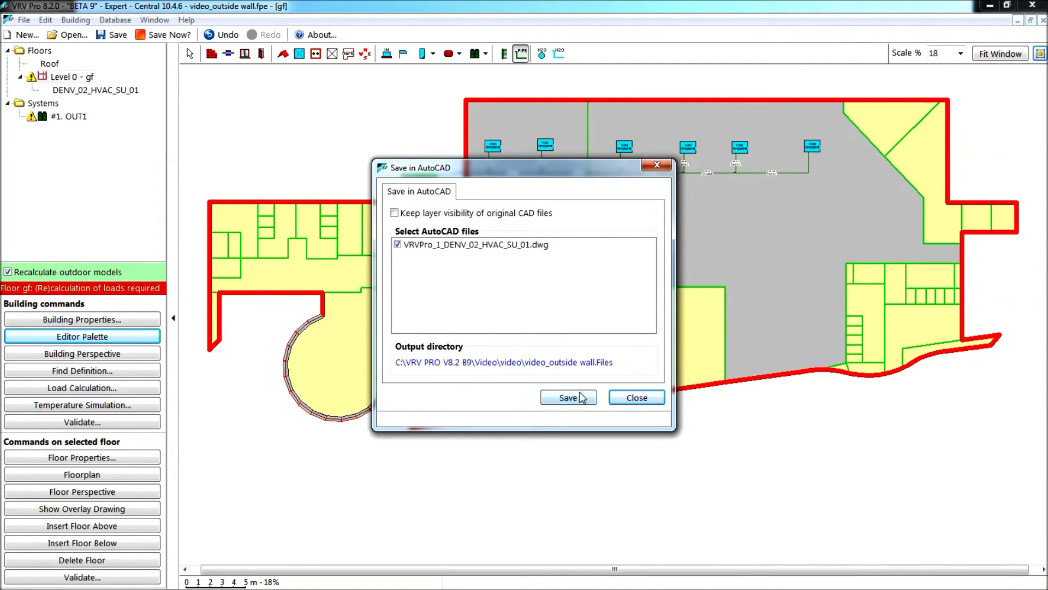
{"action": "left_click", "coordinate": [562, 401]}
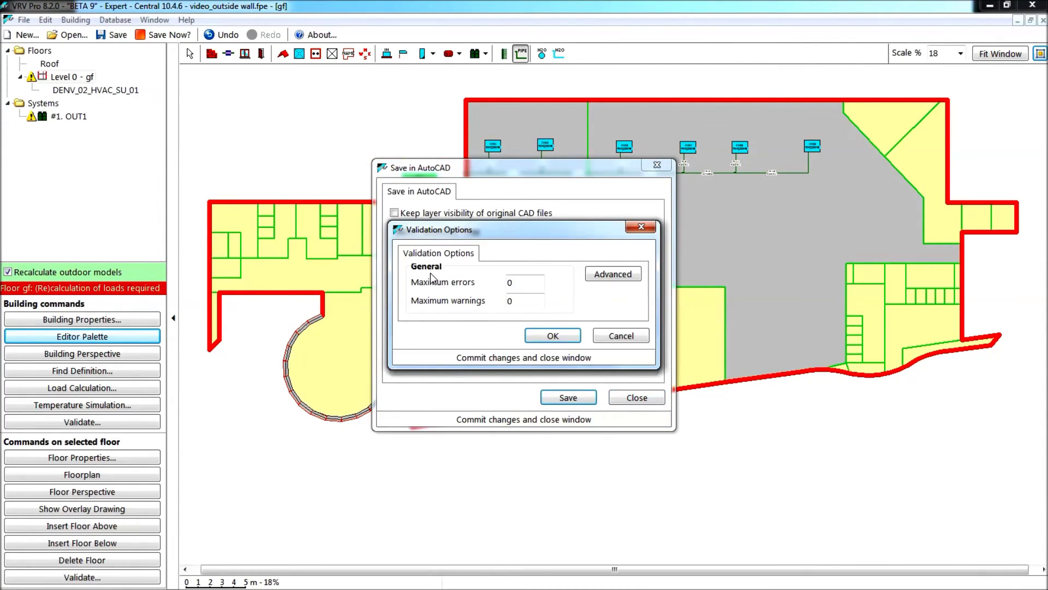
{"action": "left_click", "coordinate": [553, 338]}
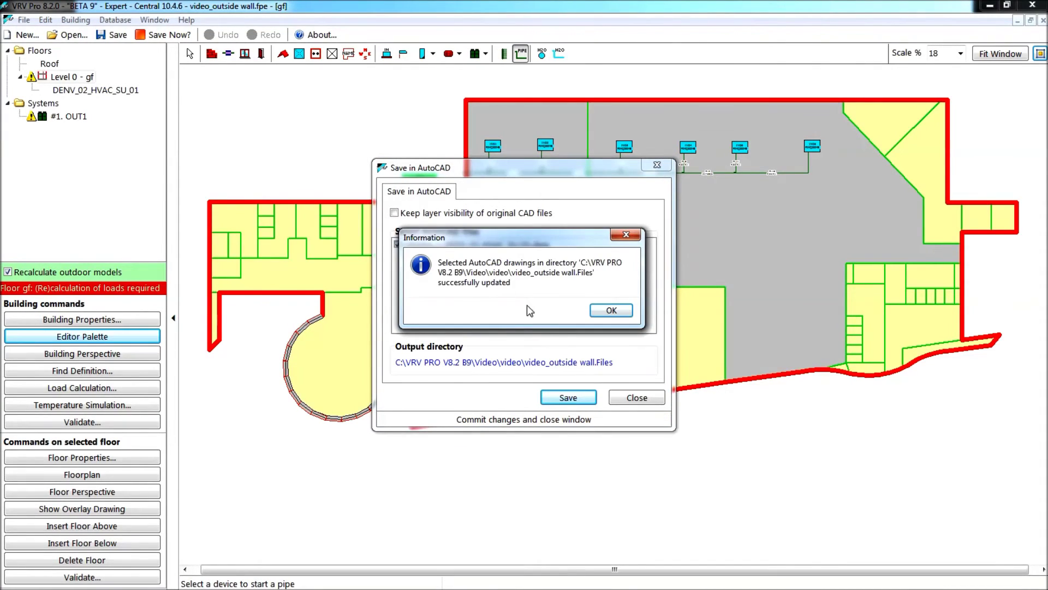
{"action": "left_click", "coordinate": [612, 311]}
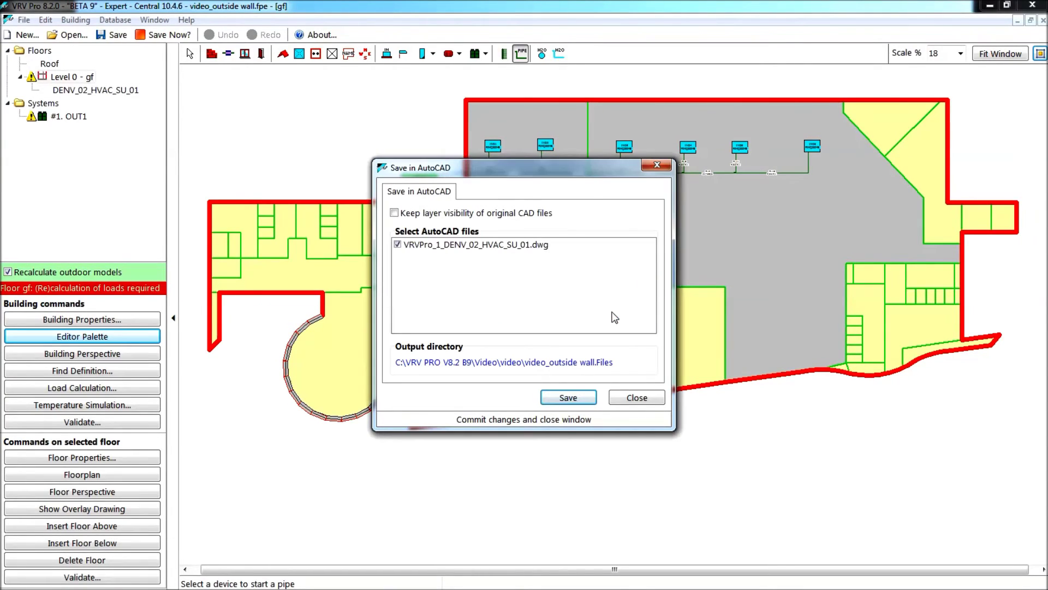
{"action": "left_click", "coordinate": [638, 397]}
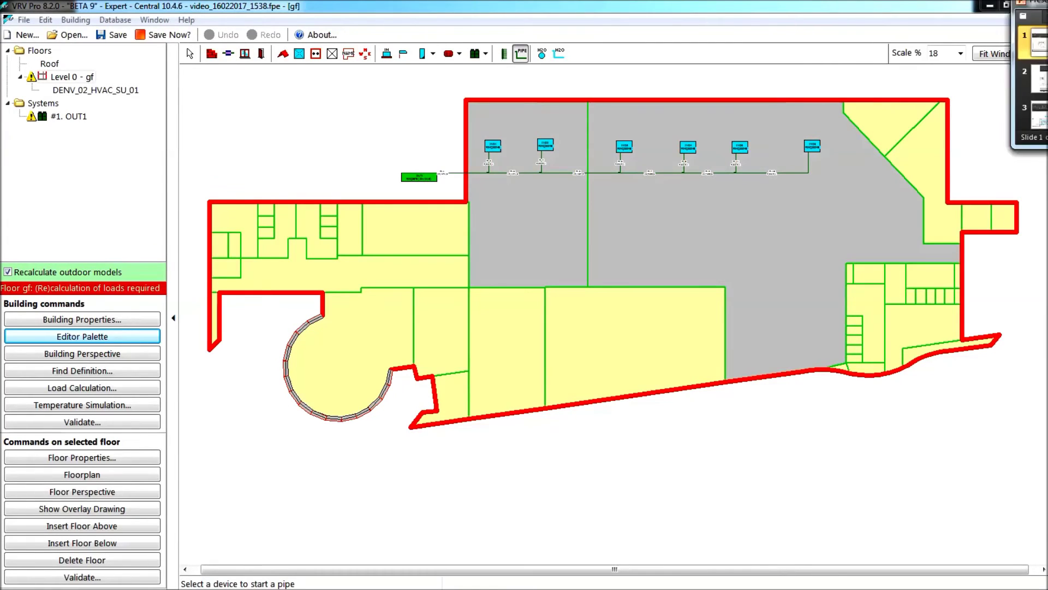
Switch to PowerPoint, view slides 1 and 2 showing the exported drawing and its VRV PRO layers, and move the window aside.
{"action": "key", "text": "alt+Tab"}
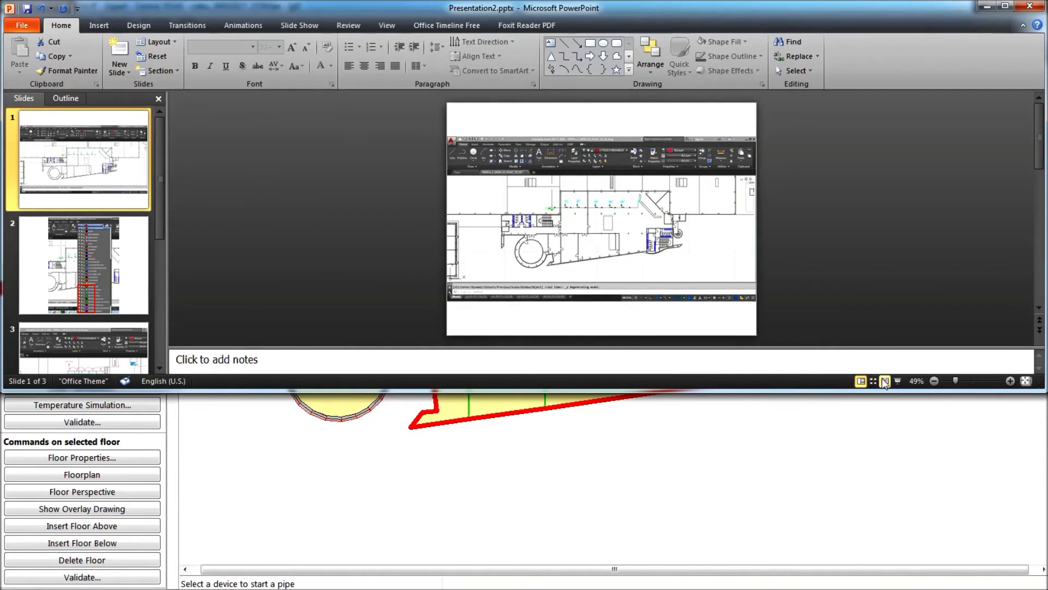
{"action": "left_click", "coordinate": [897, 381]}
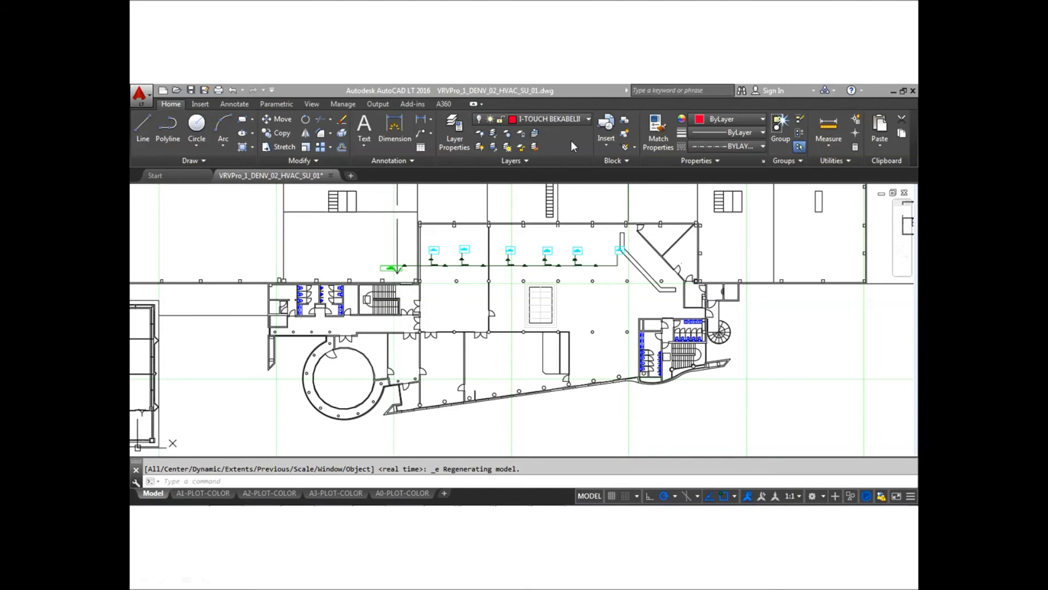
{"action": "left_click", "coordinate": [589, 118]}
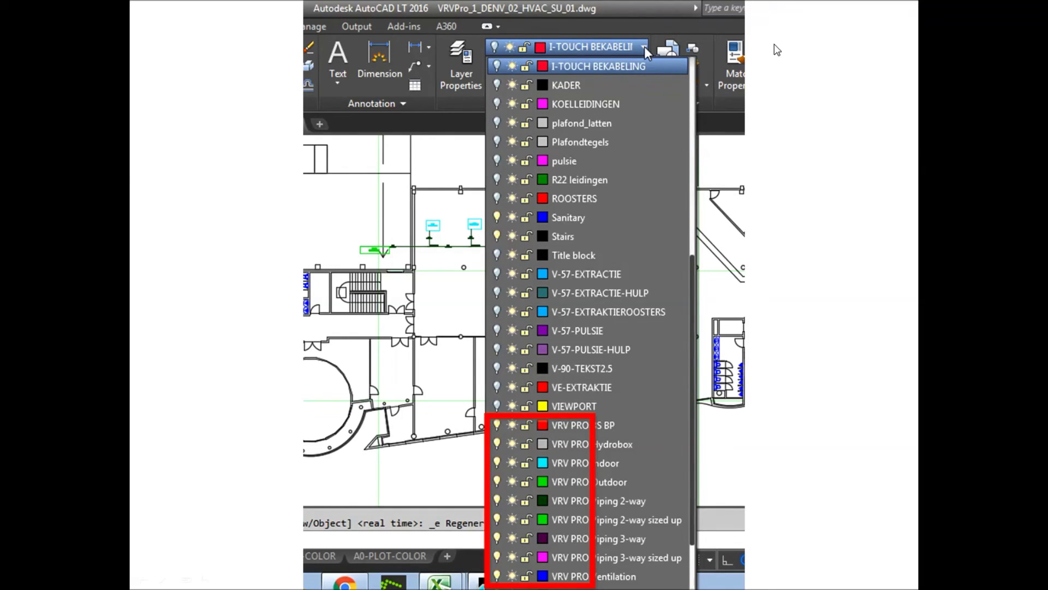
{"action": "key", "text": "Escape"}
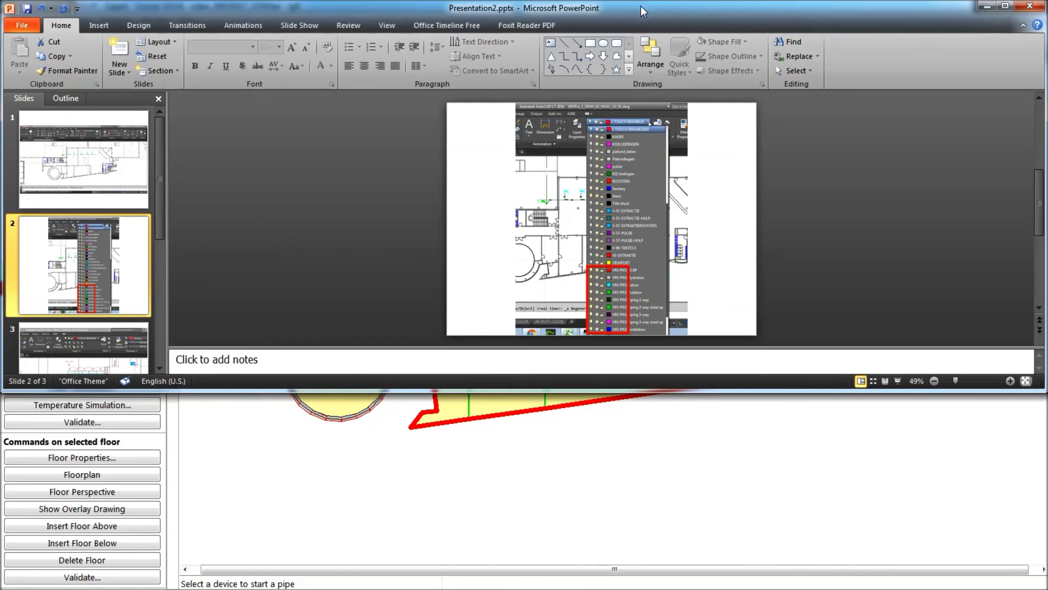
{"action": "left_click_drag", "start_coordinate": [643, 10], "coordinate": [1047, 275]}
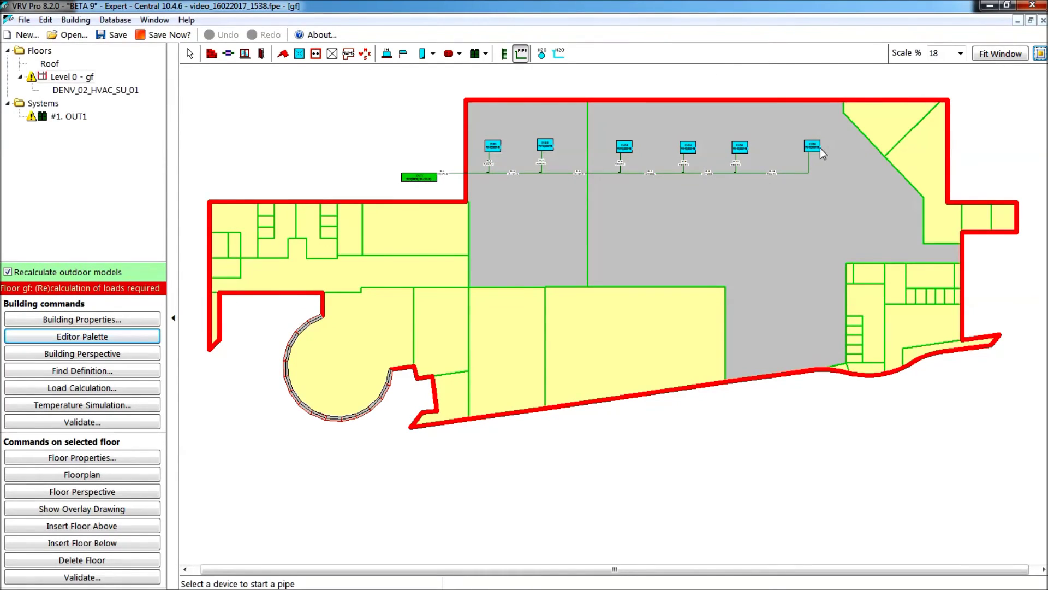
Move the indoor unit at the pipe's far end slightly towards the diagonal wall and show the overlay drawing.
{"action": "left_click", "coordinate": [190, 53]}
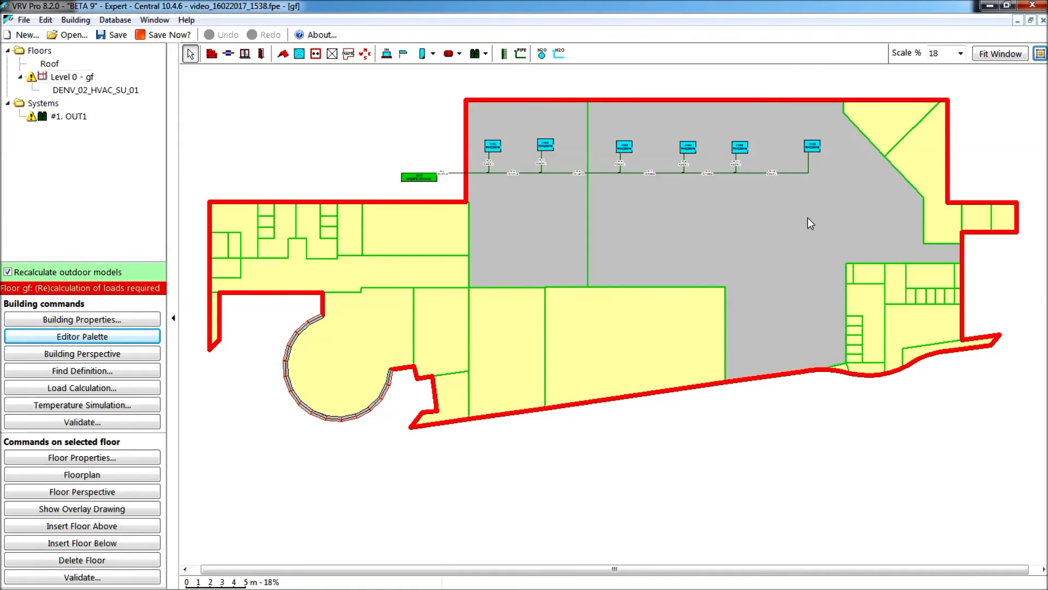
{"action": "left_click", "coordinate": [813, 147]}
{"action": "left_click_drag", "start_coordinate": [813, 146], "coordinate": [834, 145]}
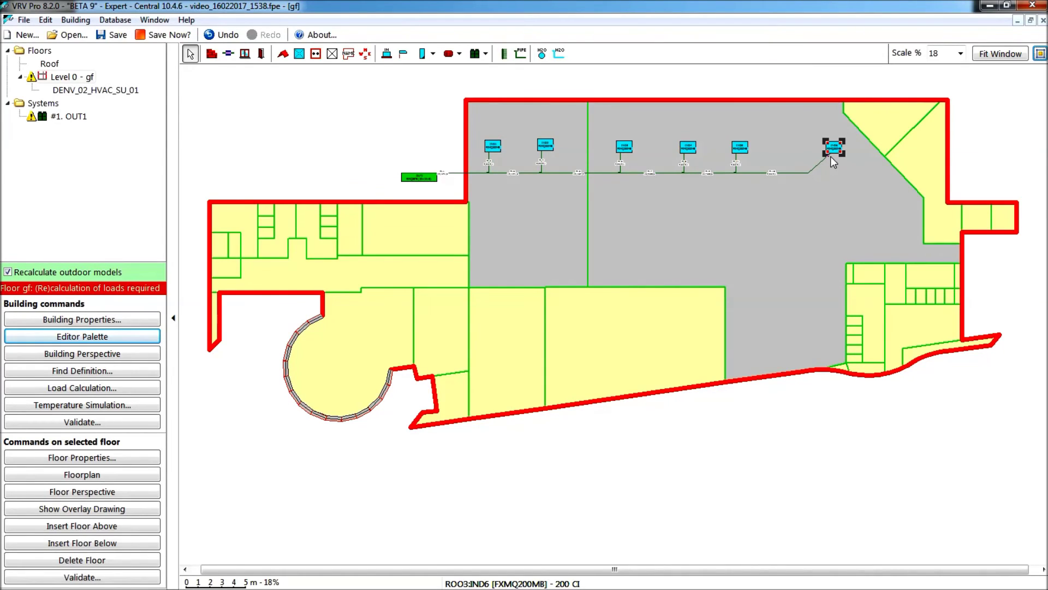
{"action": "left_click", "coordinate": [120, 510]}
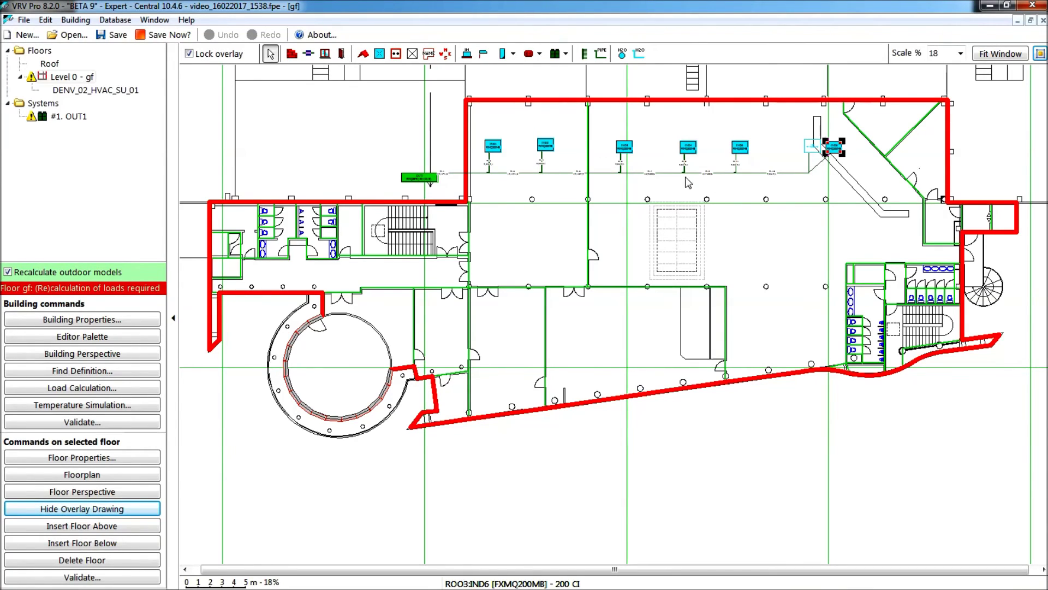
Save VRVPro_1_DENV_02_HVAC_SU_01.dwg in AutoCAD format again, keeping the layer visibility of the original CAD files and accepting the validation options.
{"action": "left_click", "coordinate": [81, 21]}
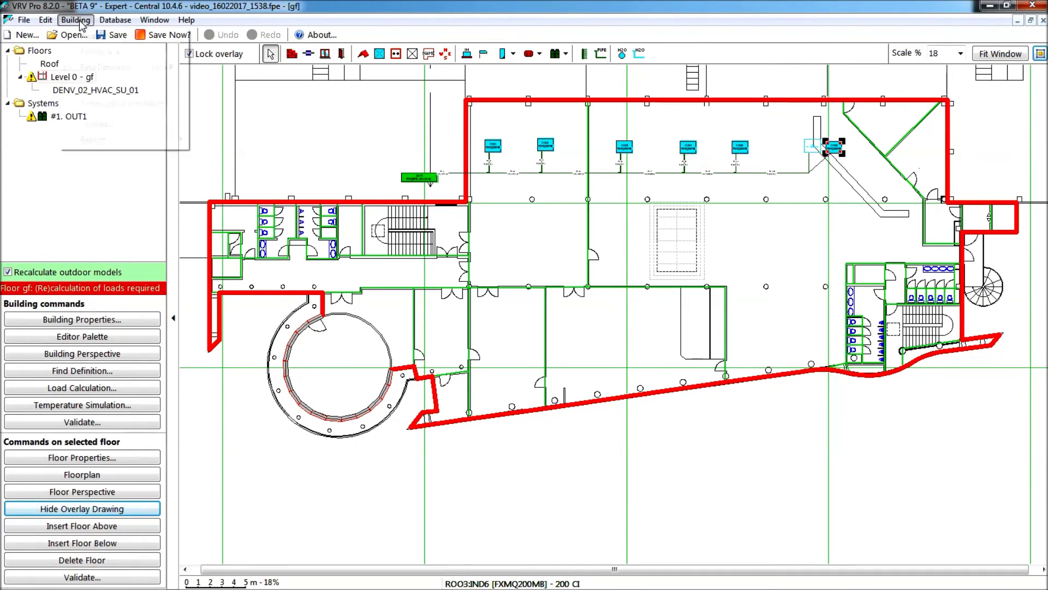
{"action": "mouse_move", "coordinate": [111, 144]}
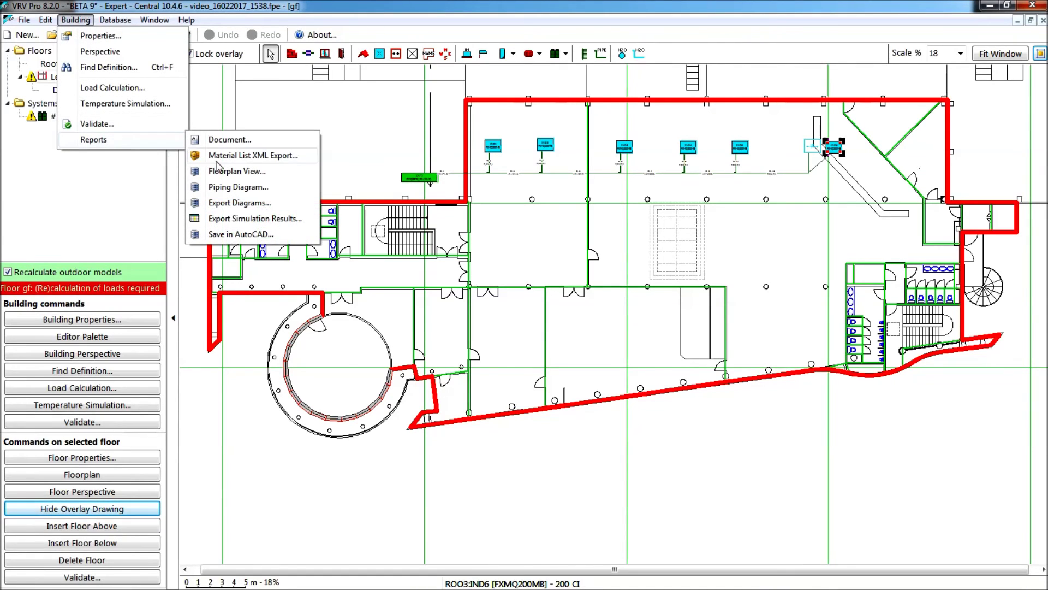
{"action": "left_click", "coordinate": [240, 234]}
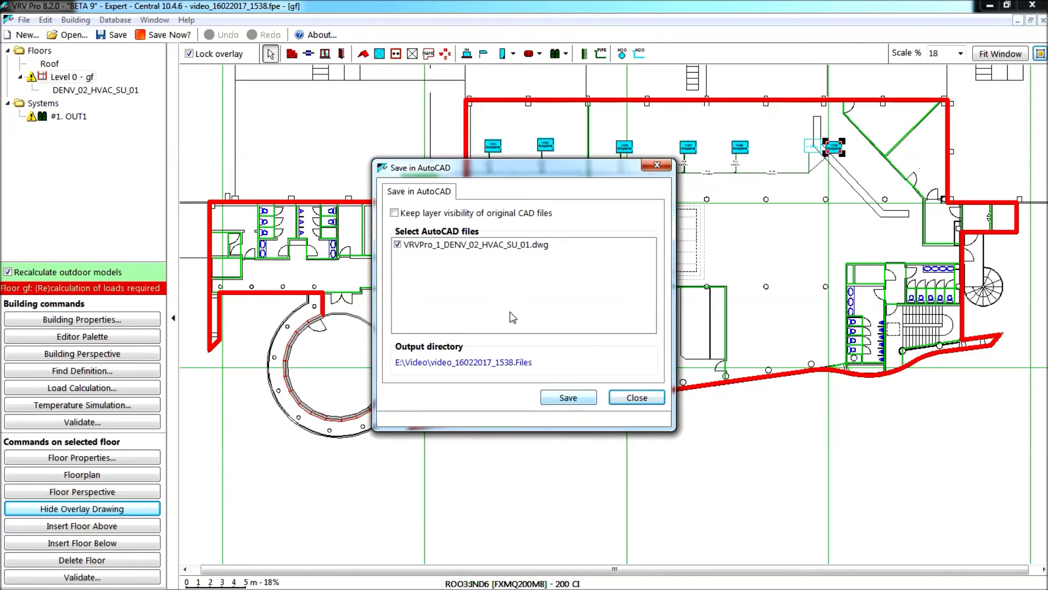
{"action": "left_click", "coordinate": [395, 214]}
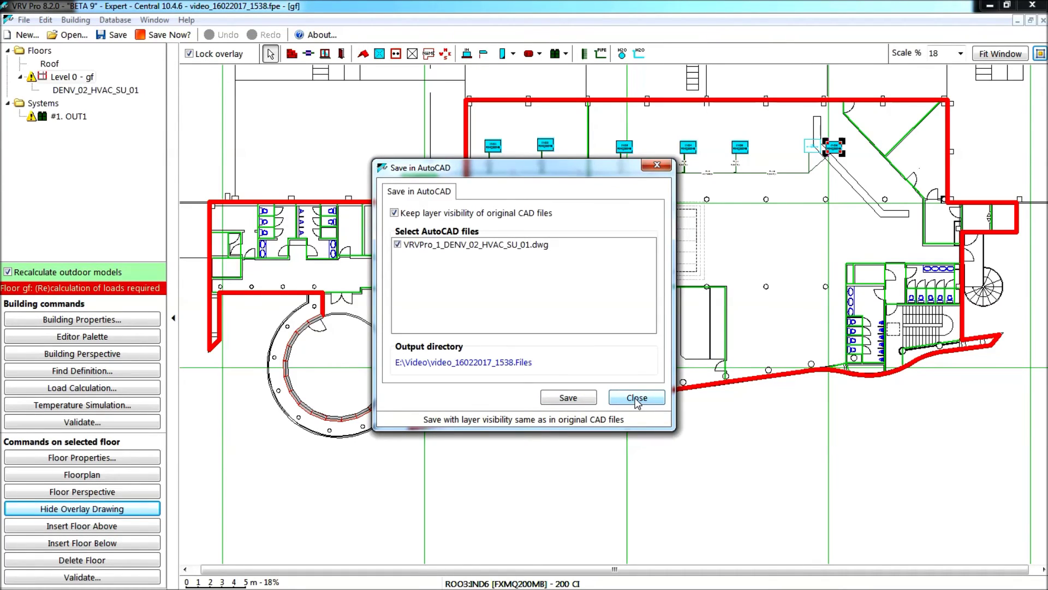
{"action": "left_click", "coordinate": [575, 399]}
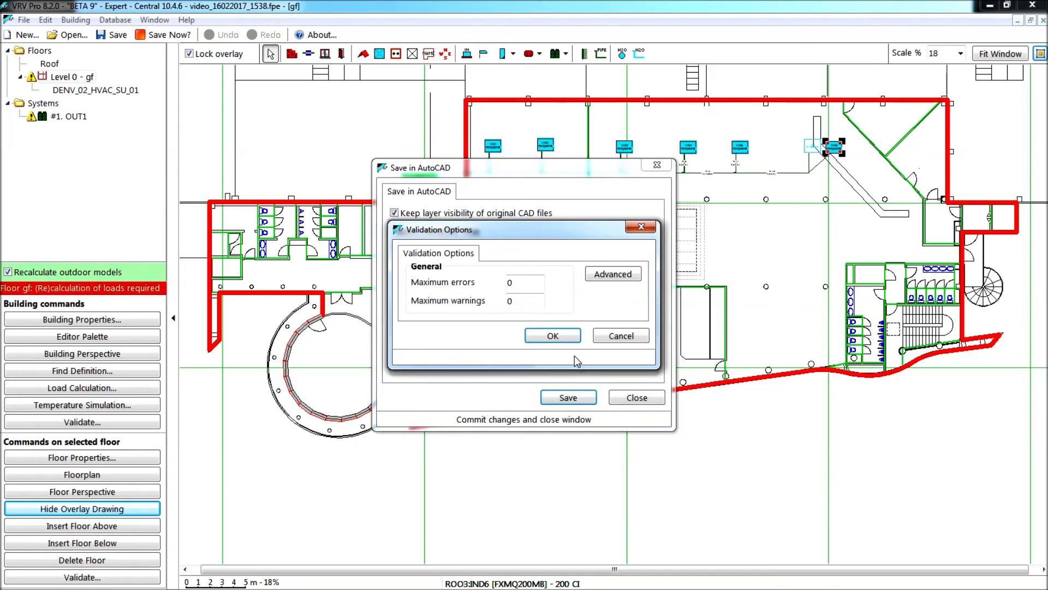
{"action": "left_click", "coordinate": [555, 337]}
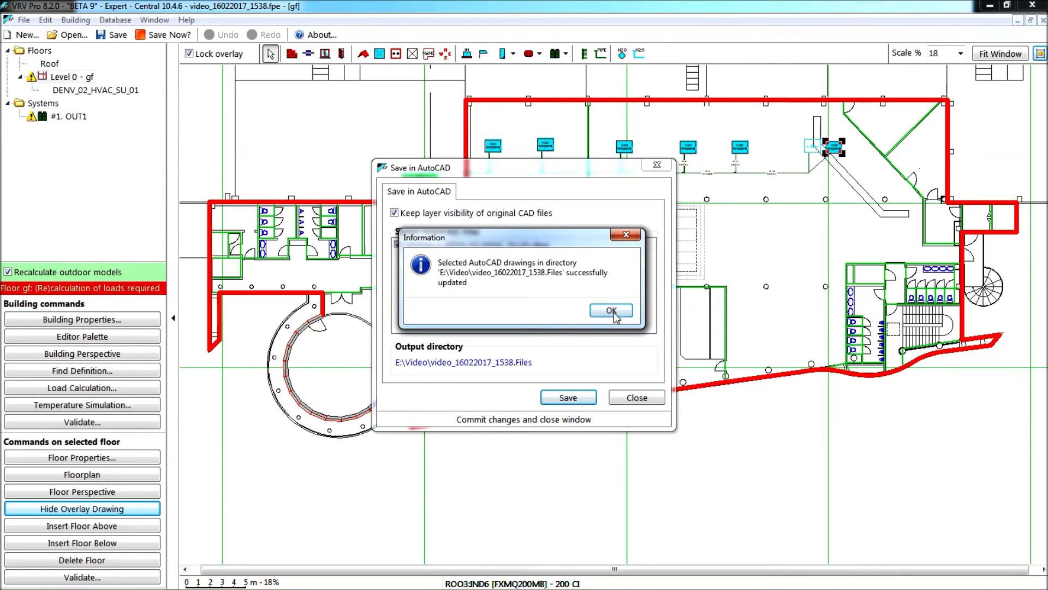
{"action": "left_click", "coordinate": [612, 310]}
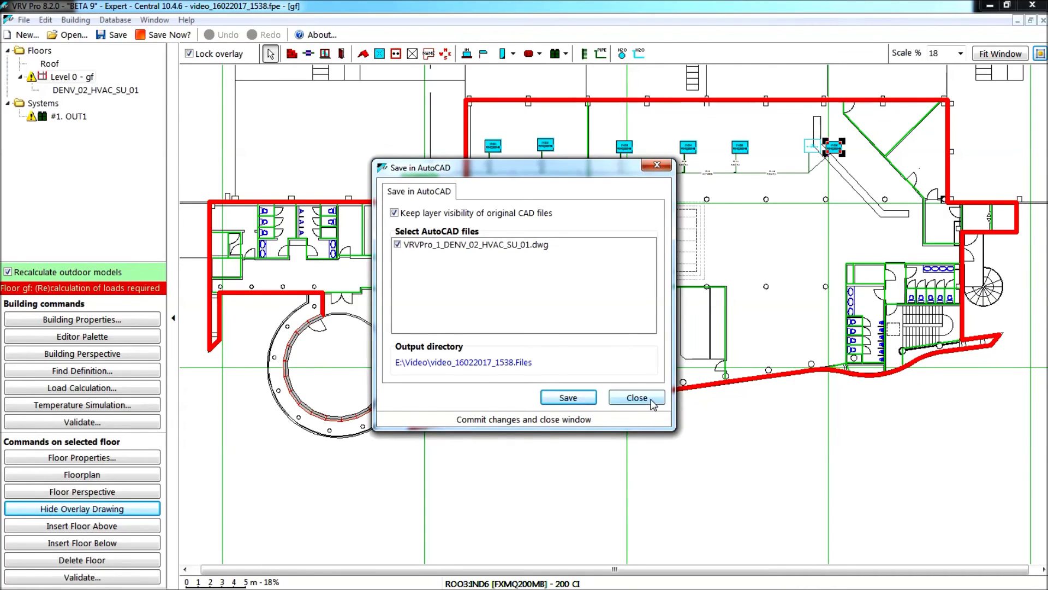
{"action": "left_click", "coordinate": [633, 397]}
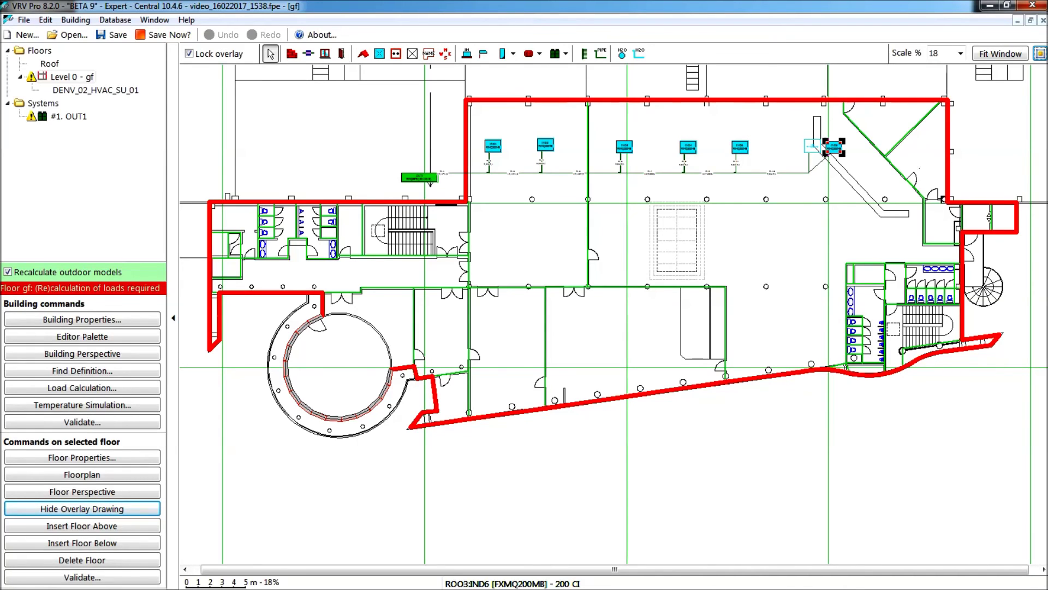
Switch to PowerPoint, view slide 3 showing the export with original layers as a slide show, and move the window aside.
{"action": "left_click", "coordinate": [1032, 306]}
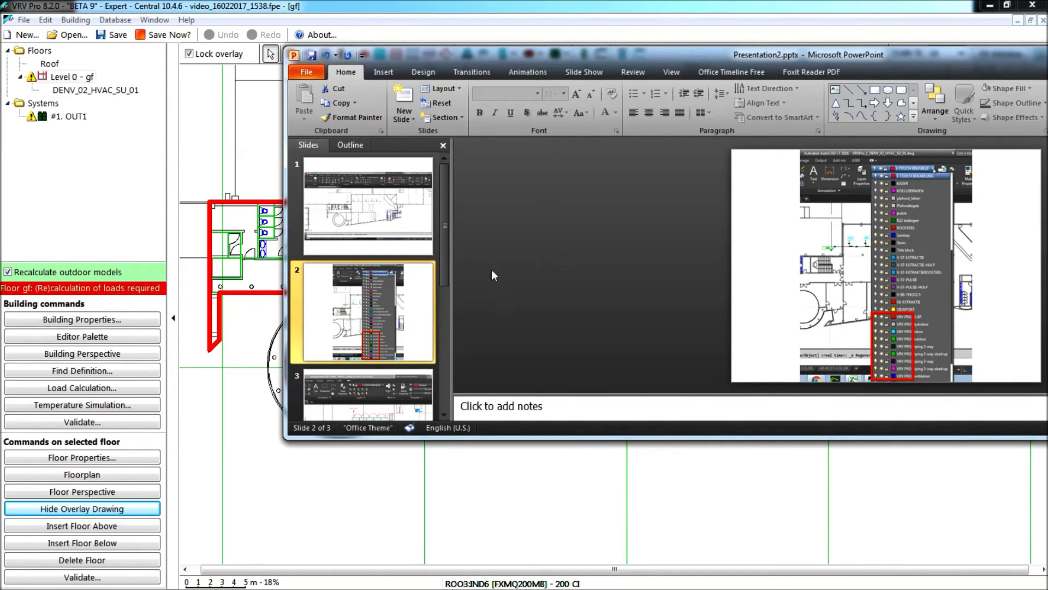
{"action": "left_click", "coordinate": [446, 340]}
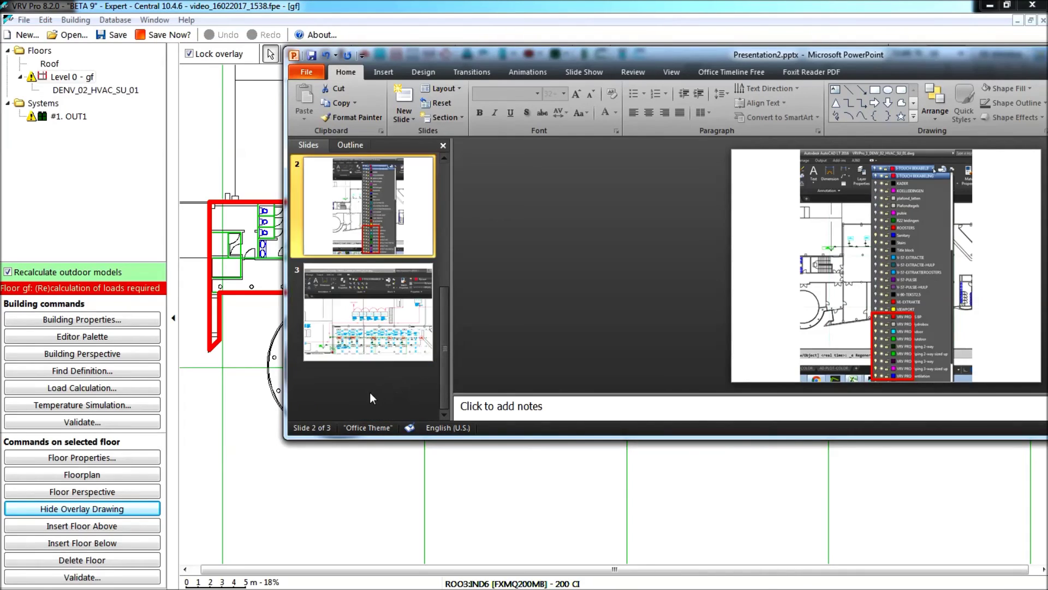
{"action": "left_click", "coordinate": [382, 347]}
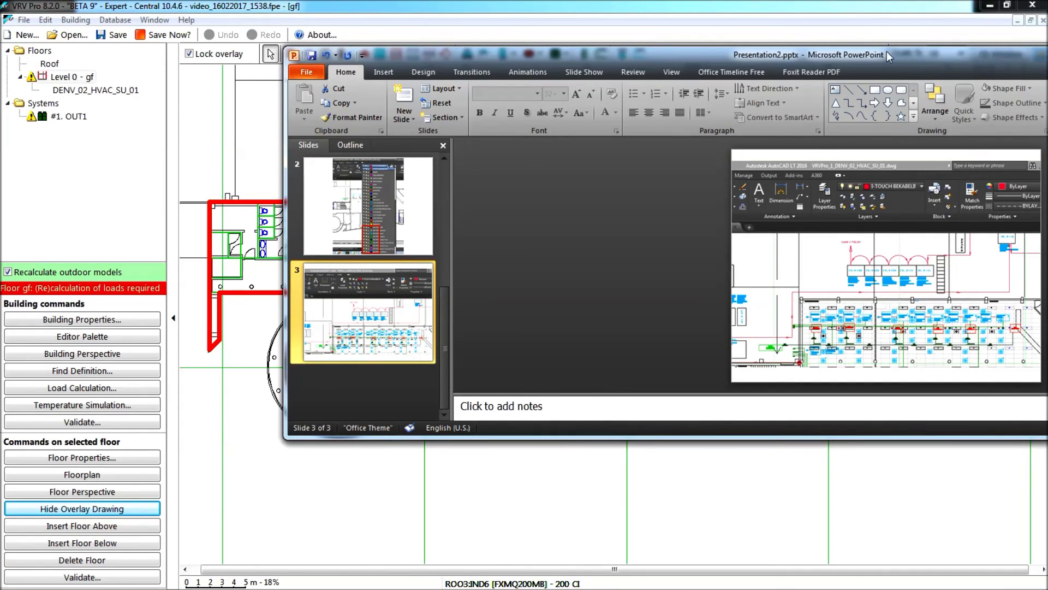
{"action": "left_click_drag", "start_coordinate": [889, 53], "coordinate": [692, 55]}
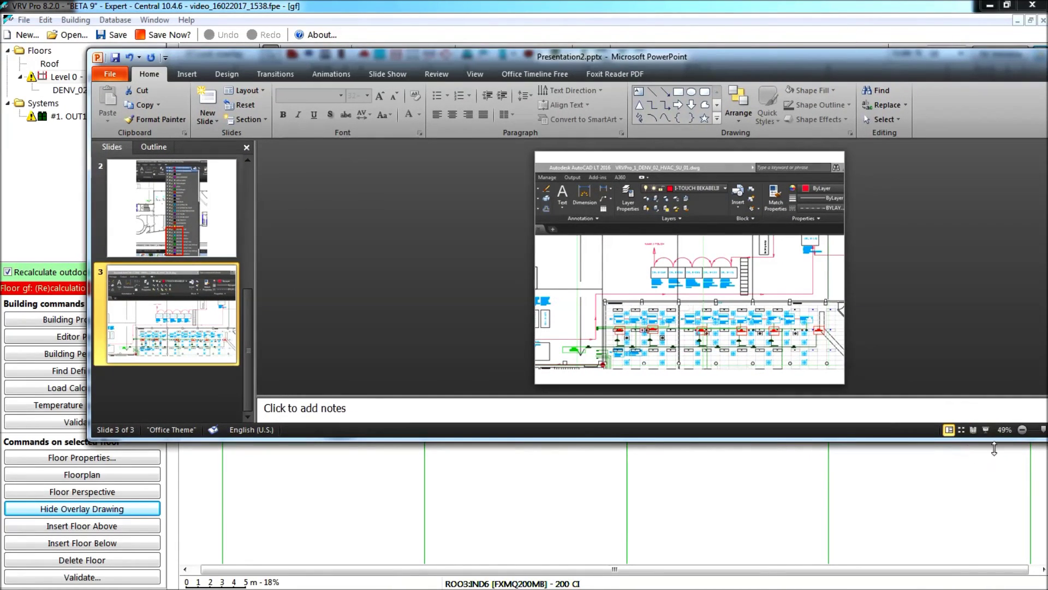
{"action": "left_click", "coordinate": [986, 430]}
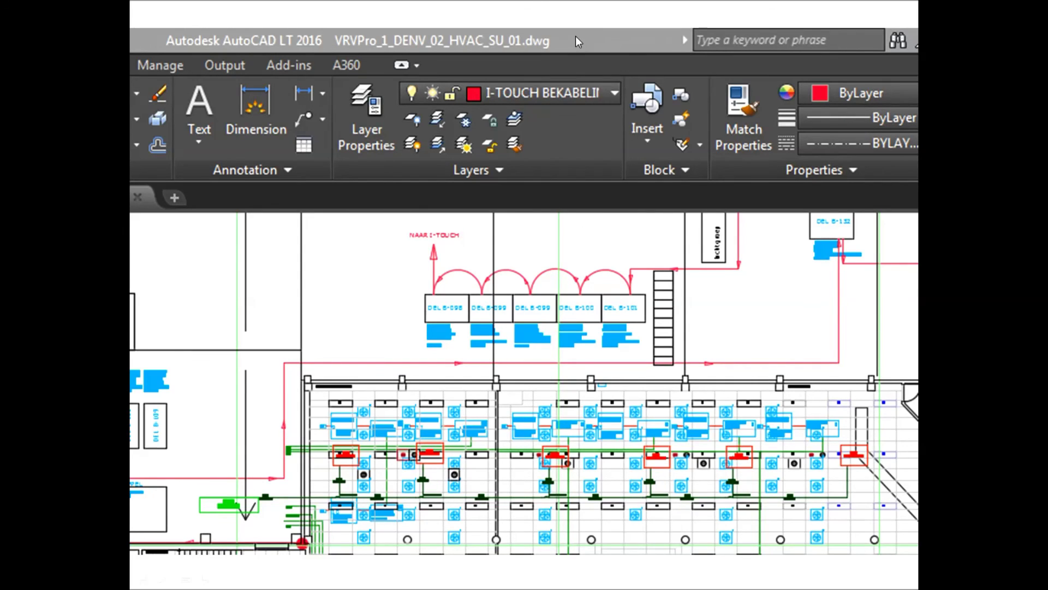
{"action": "key", "text": "Escape"}
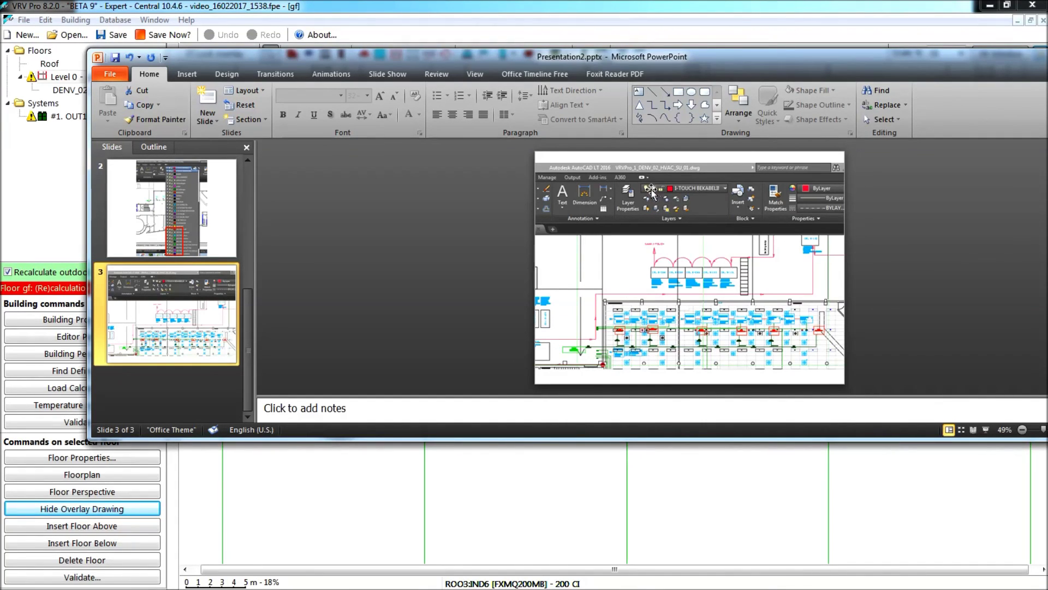
{"action": "left_click_drag", "start_coordinate": [717, 53], "coordinate": [1047, 474]}
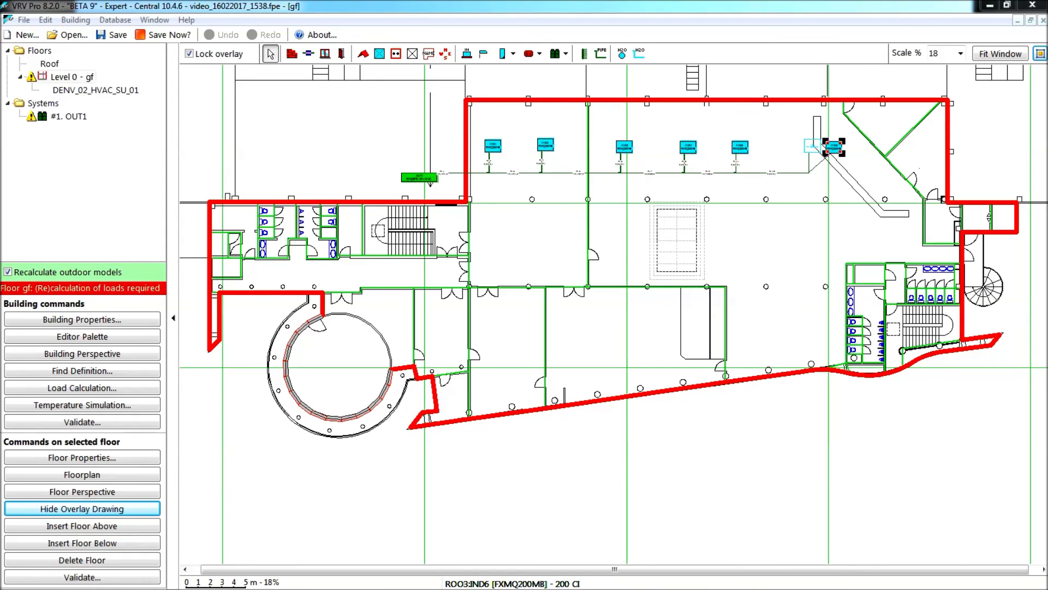